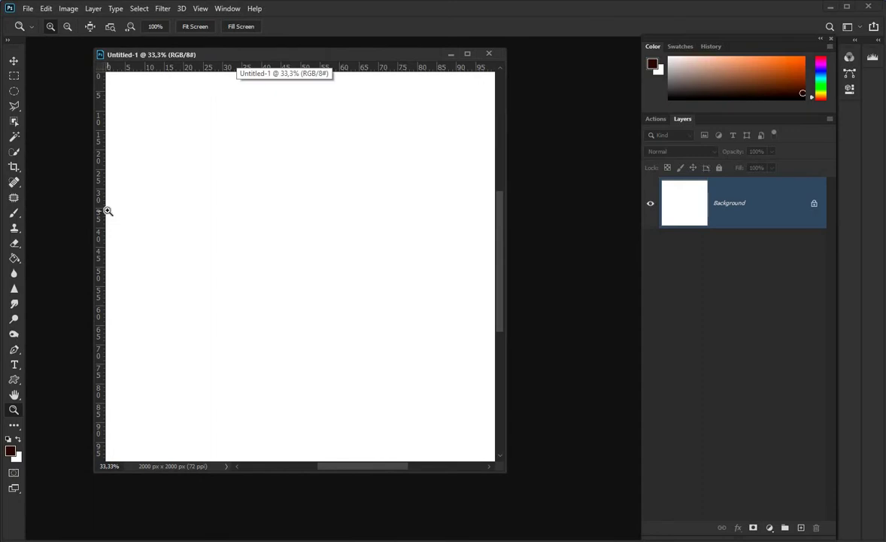
Draw a large elliptical selection in the upper middle of the canvas, about 67% of its width and 57% of its height
left_click(14, 91)
left_click_drag(348, 301, 443, 346)
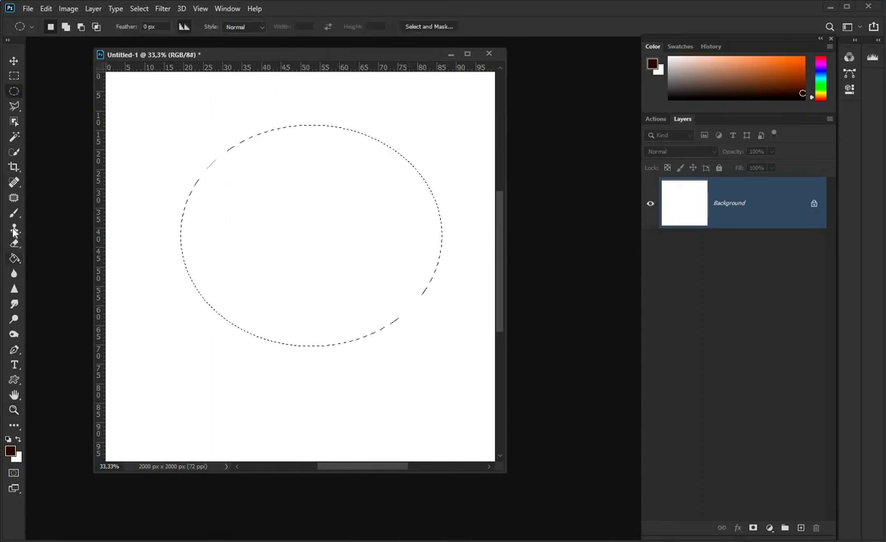
Fill the ellipse on a new layer with a radial gradient using the pale-to-pink preset from the Розовые group
left_click_drag(16, 257, 49, 257)
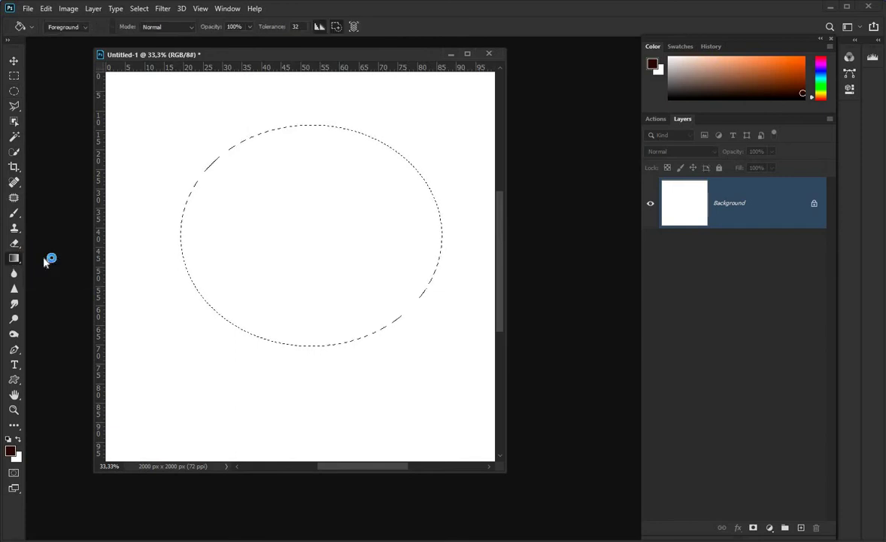
left_click(89, 27)
scroll(104, 88, "down", 3)
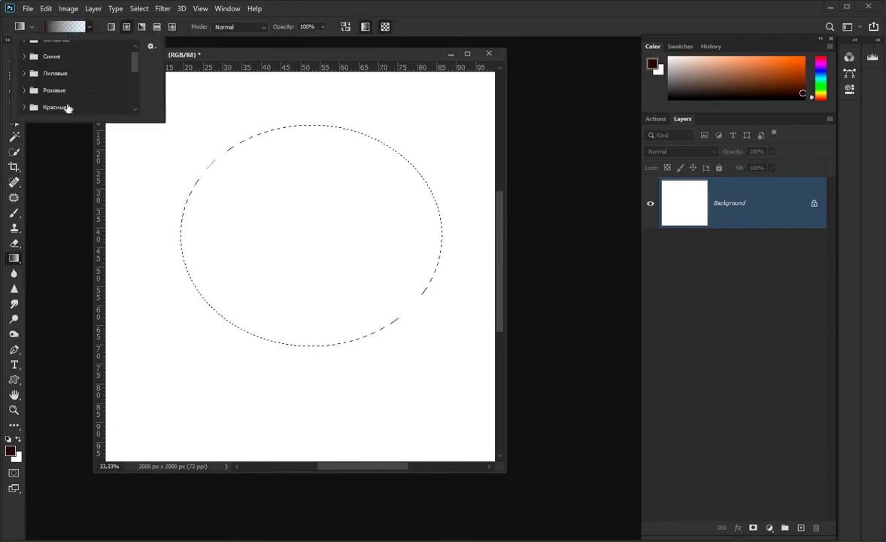
double_click(60, 86)
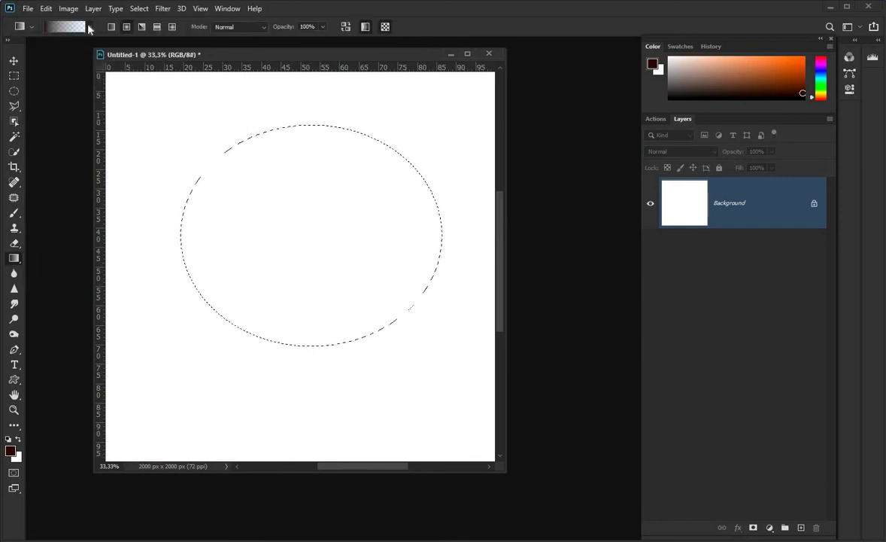
left_click(89, 27)
left_click(25, 90)
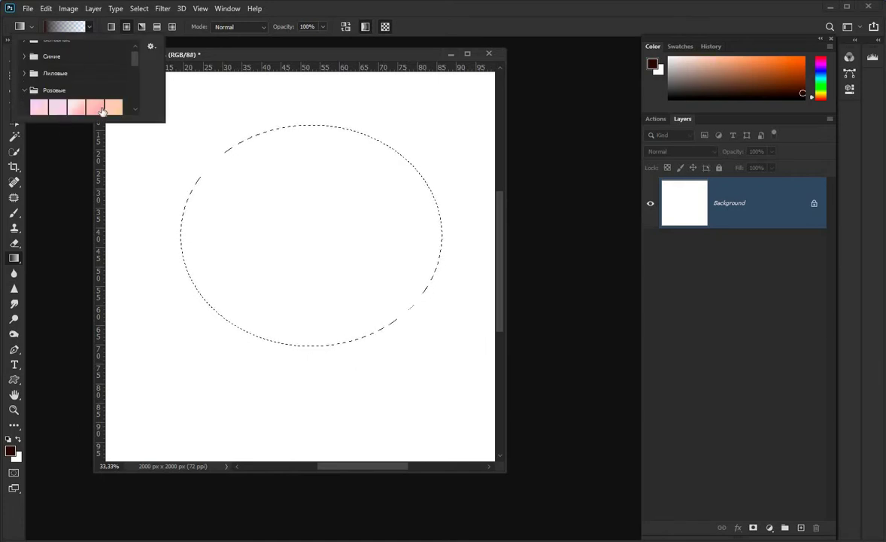
scroll(101, 111, "down", 3)
left_click(76, 73)
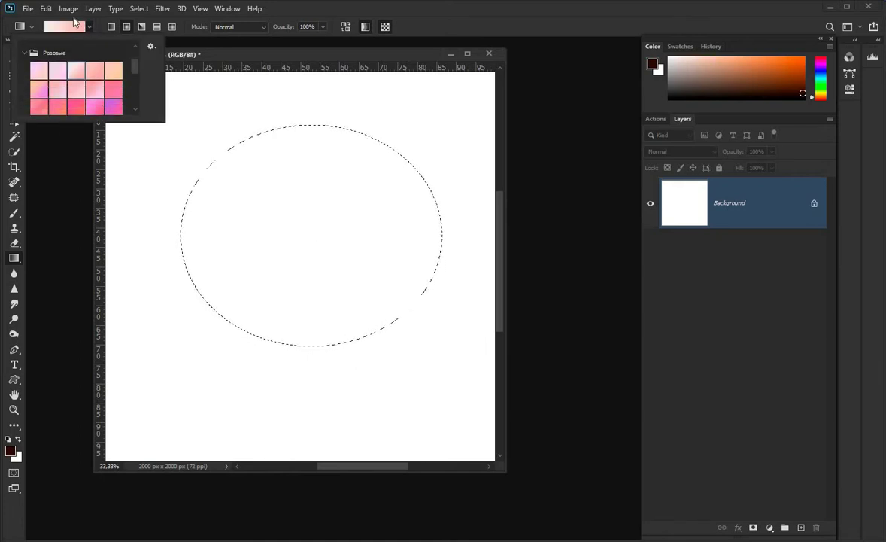
left_click(126, 27)
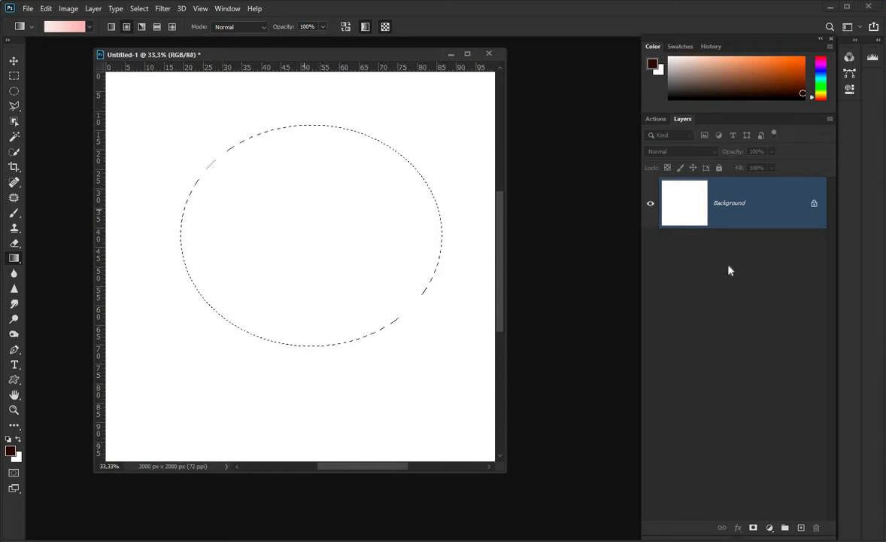
left_click(801, 528)
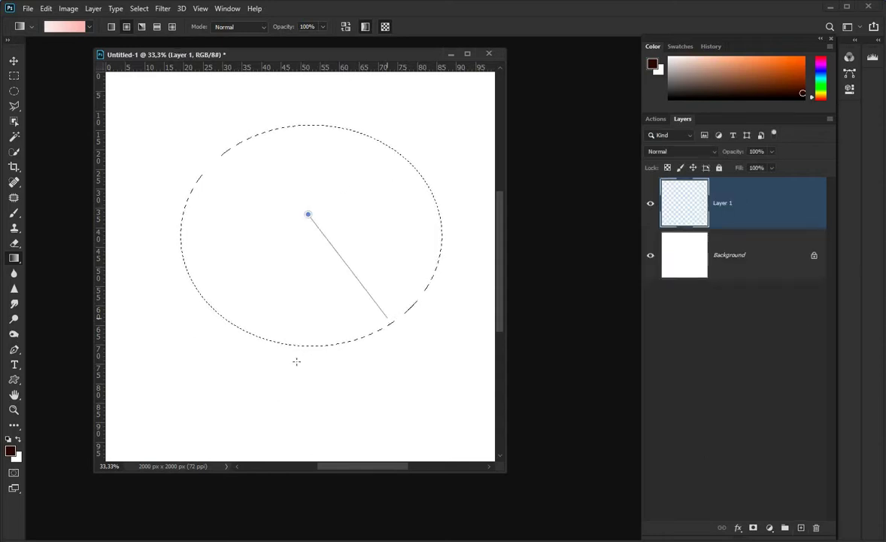
left_click_drag(308, 214, 388, 317)
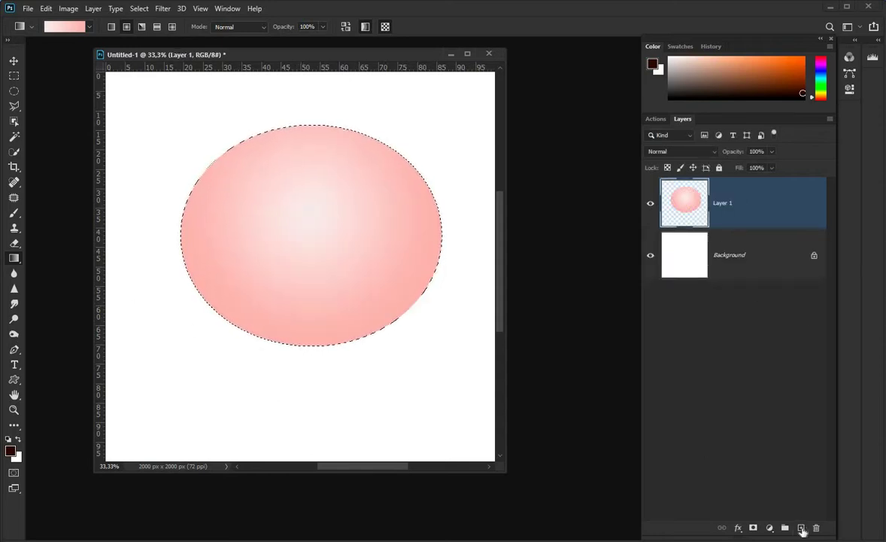
On another new layer, draw a small elliptical eyelid in the head's left half and fill it with the same radial pink gradient
left_click(802, 528)
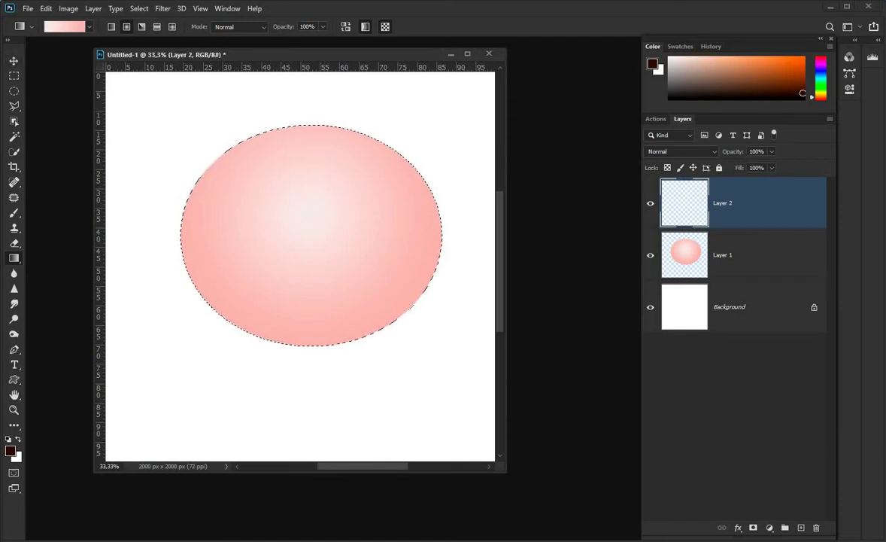
left_click(12, 92)
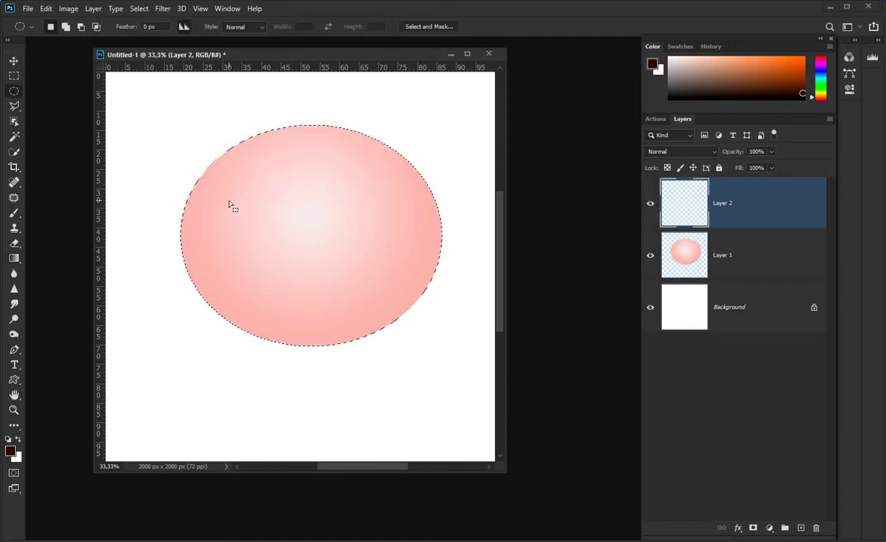
left_click_drag(225, 202, 287, 236)
left_click(14, 258)
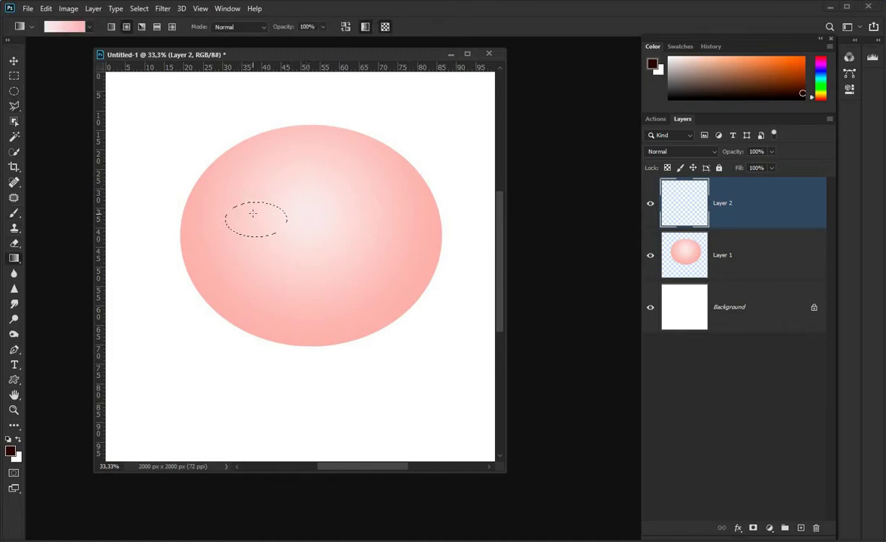
left_click_drag(253, 213, 265, 236)
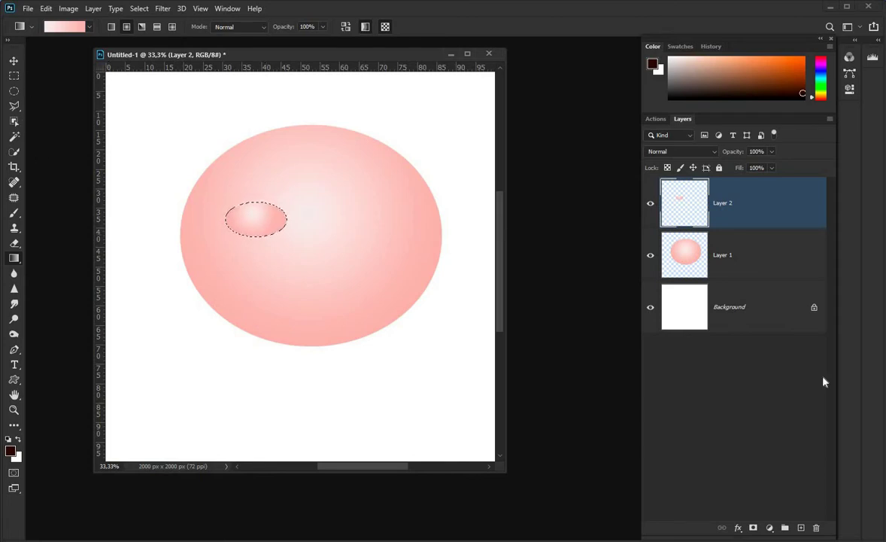
Add a new layer, shift the eyelid selection slightly down, and fill it with white for the eyeball
left_click(800, 528)
left_click(14, 75)
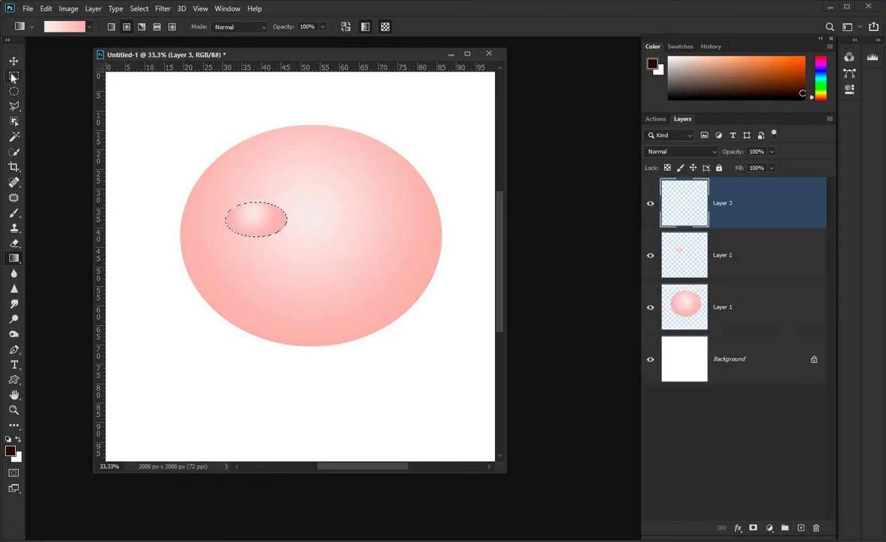
left_click_drag(255, 226, 255, 231)
left_click(46, 8)
left_click(72, 192)
Invert the raised eyelid selection, delete the white outside the almond-shaped overlap, and deselect
left_click(139, 8)
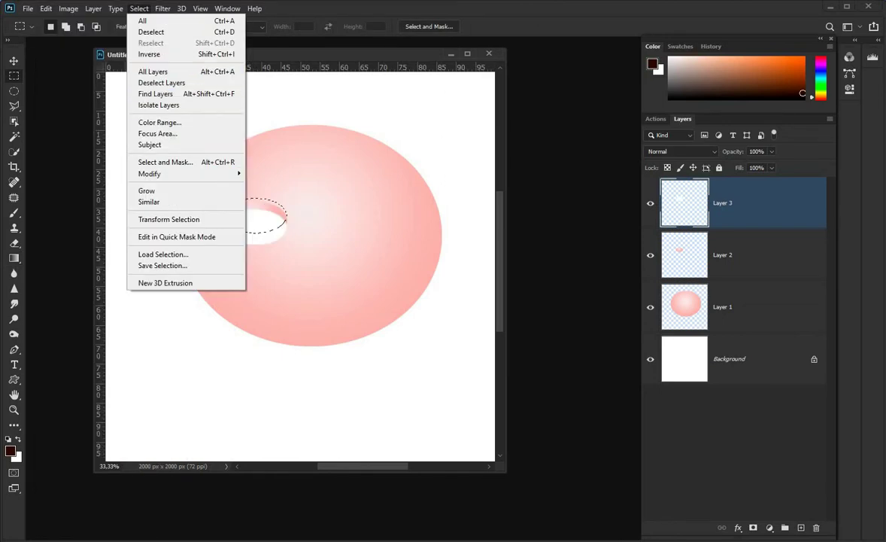
left_click(154, 54)
key("Delete")
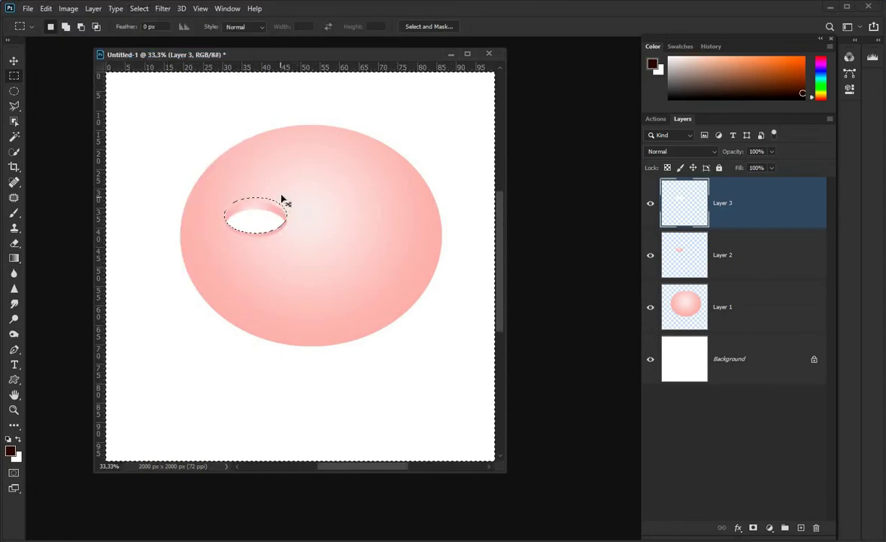
key("ctrl+d")
Reposition and scale the white eye shape so it spans the eyelid's width at its vertical middle
left_click(13, 61)
left_click_drag(258, 220, 291, 221)
key("ctrl+t")
left_click_drag(224, 220, 258, 229)
key("Return")
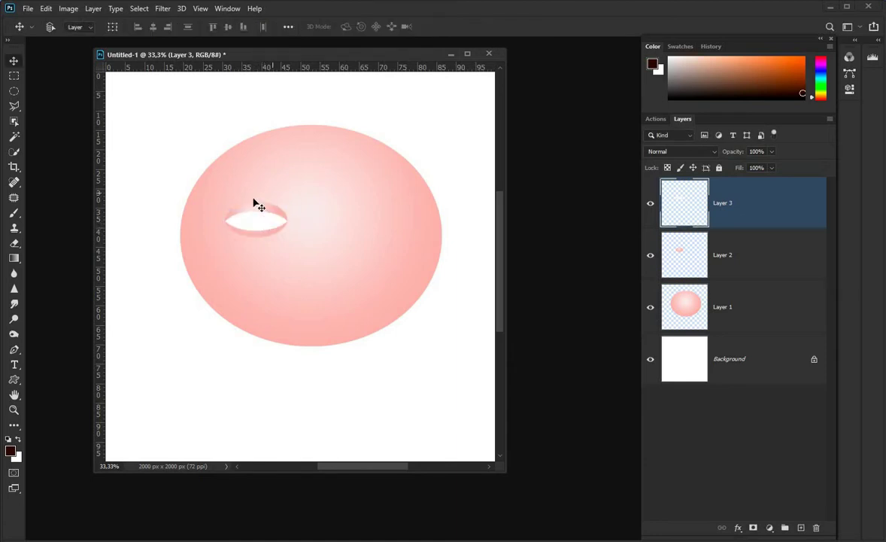
Draw an iris-sized elliptical selection in the middle of the eye white and fill it with a dark blue radial gradient from the Синие group
left_click(14, 91)
left_click_drag(235, 206, 269, 232)
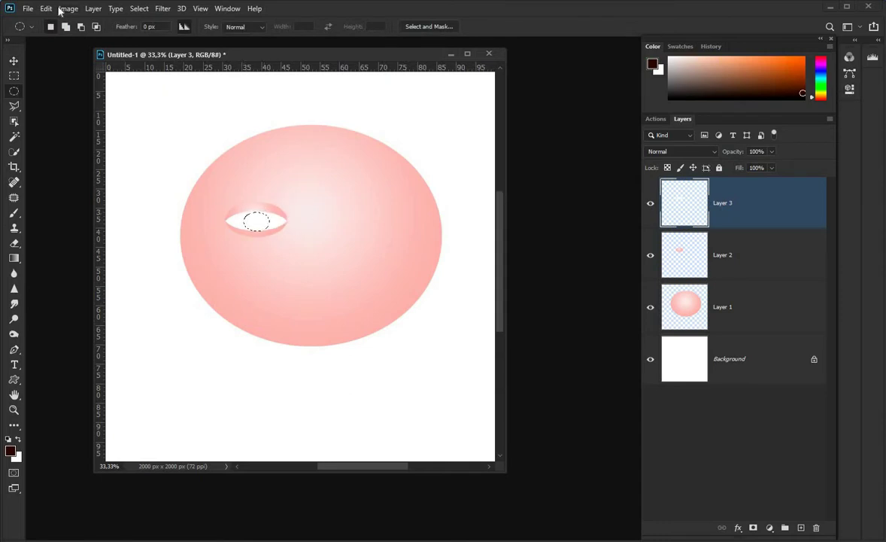
left_click(13, 258)
left_click(90, 27)
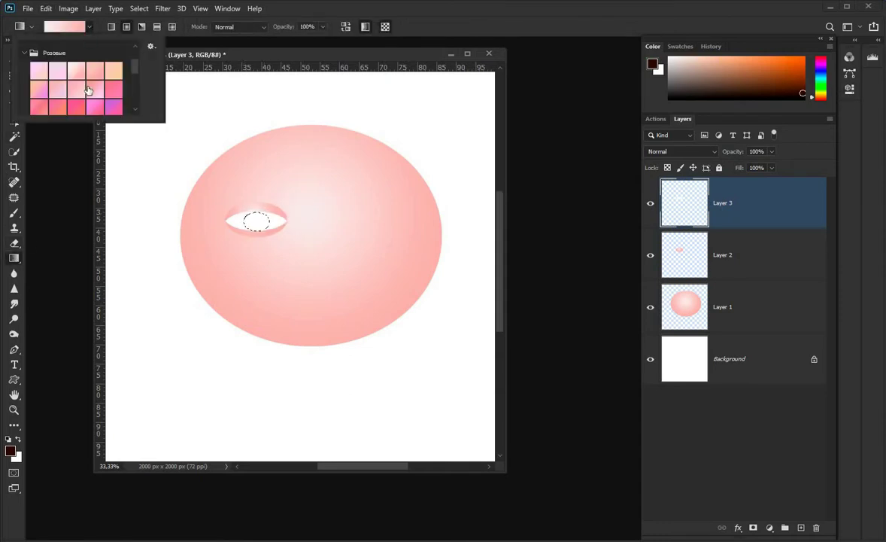
scroll(93, 94, "down", 5)
scroll(94, 97, "down", 4)
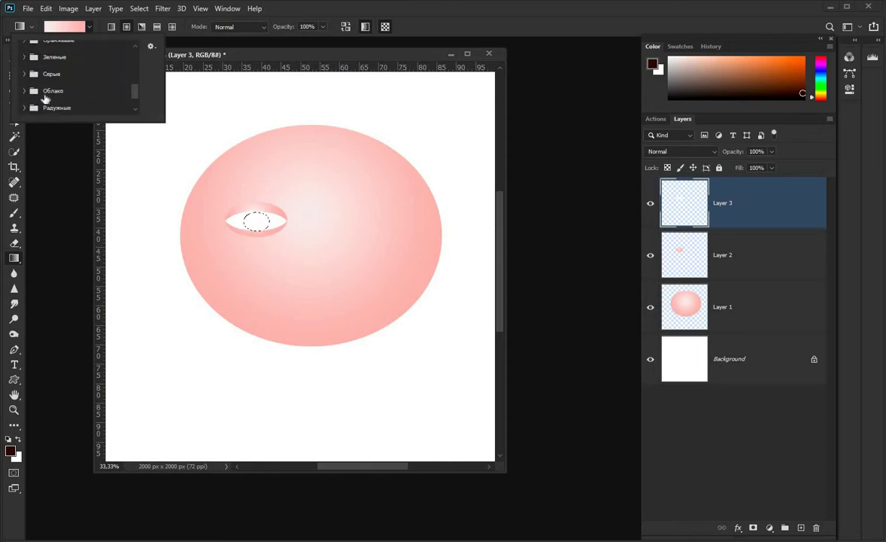
scroll(84, 81, "up", 6)
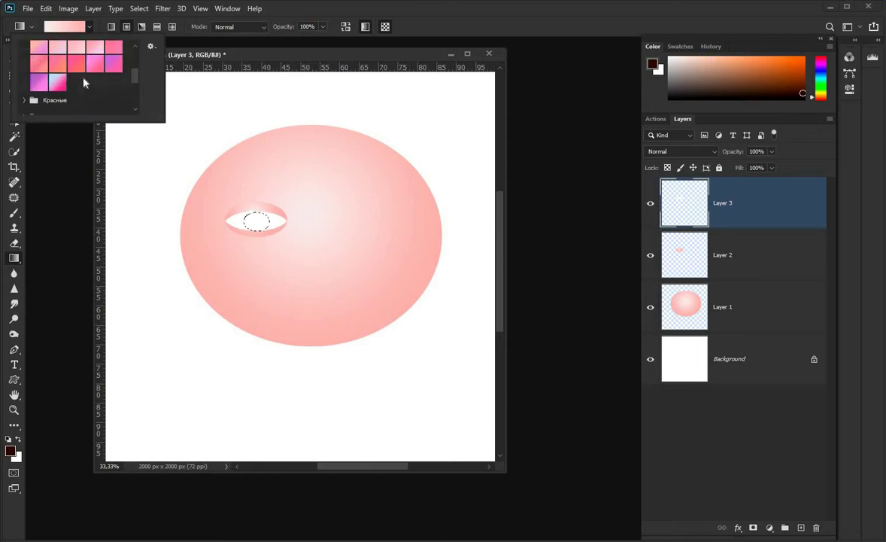
left_click(25, 66)
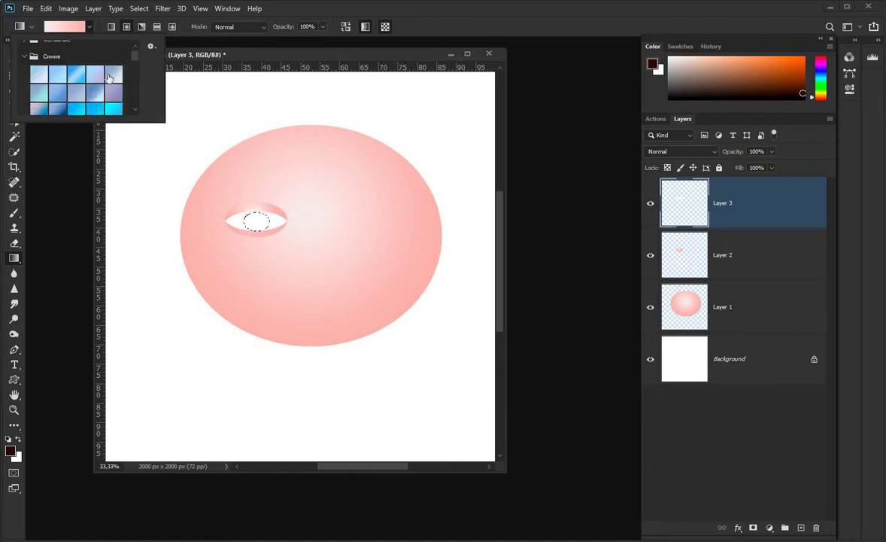
left_click(109, 78)
left_click(59, 110)
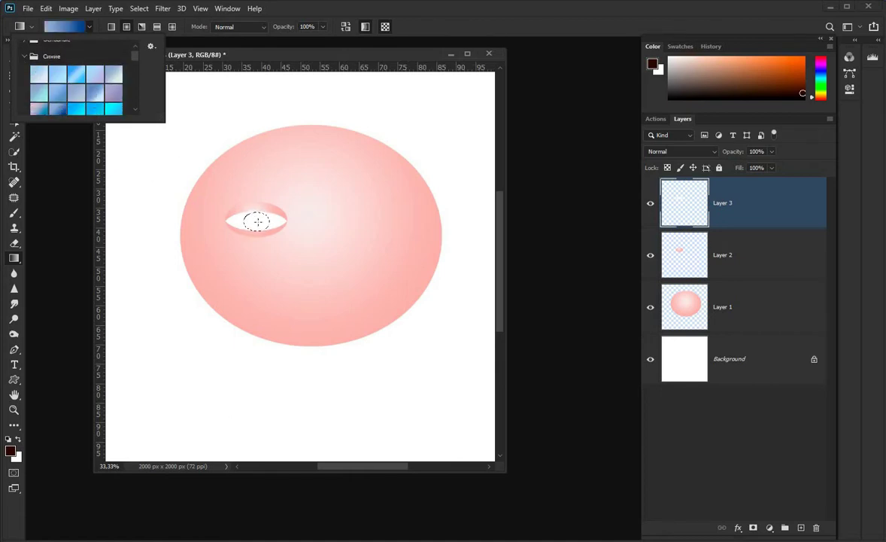
left_click_drag(256, 219, 262, 228)
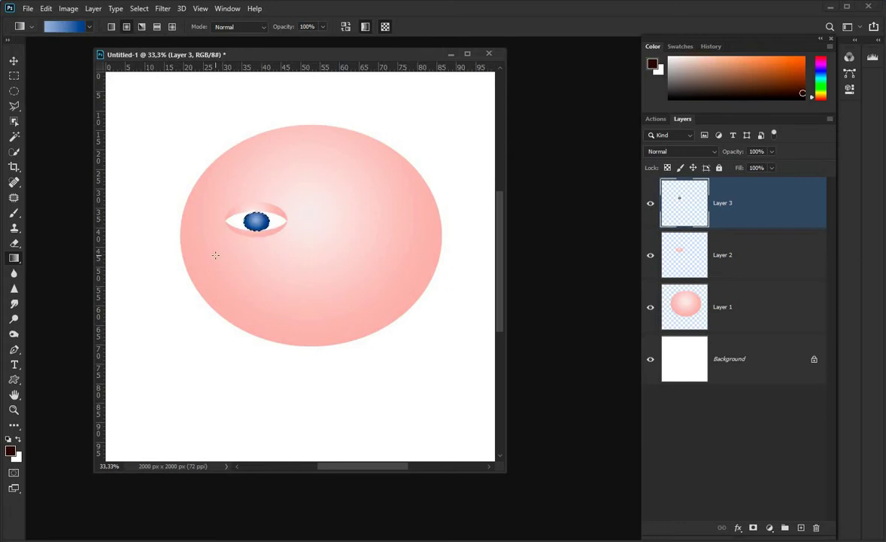
Trim the iris's lower edge to the eye white using an inverted elliptical selection around the upper eye, and deselect
key("z")
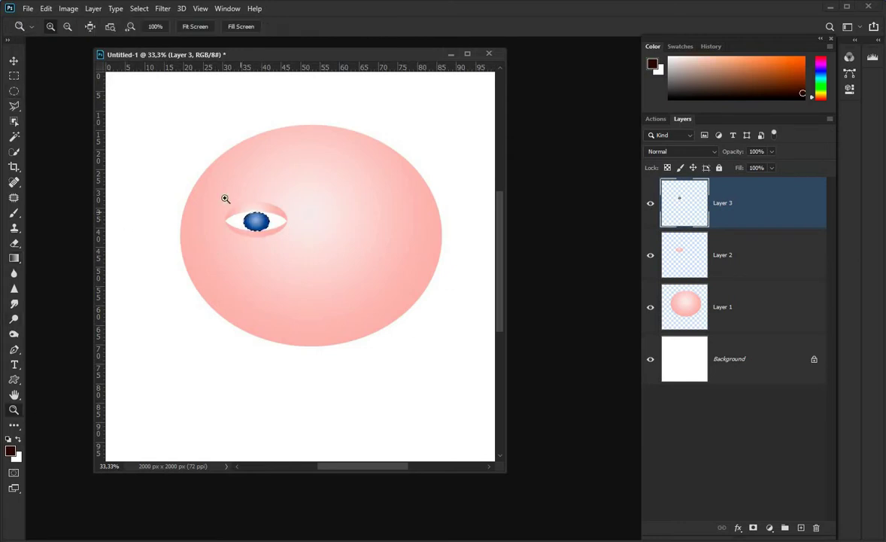
left_click_drag(213, 179, 336, 293)
key("m")
left_click(189, 136)
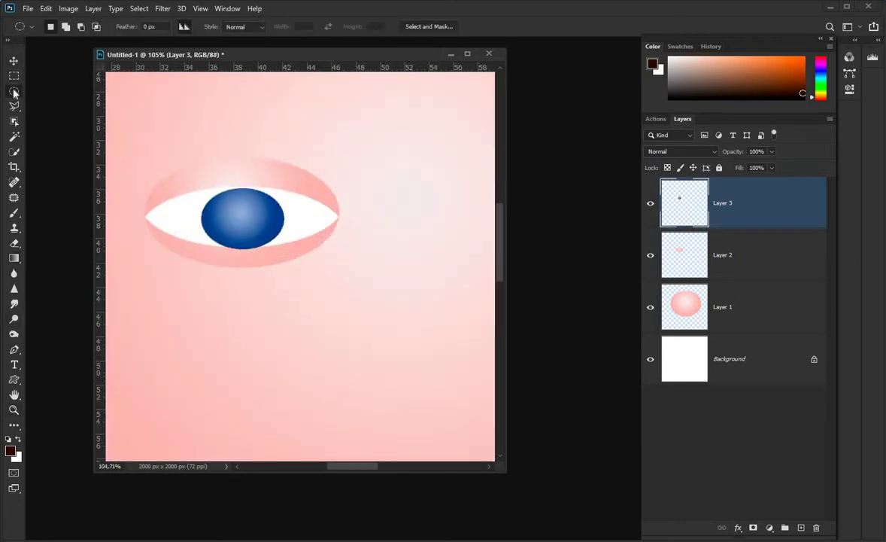
left_click(139, 8)
left_click(334, 179)
left_click_drag(129, 149, 348, 245)
left_click(138, 8)
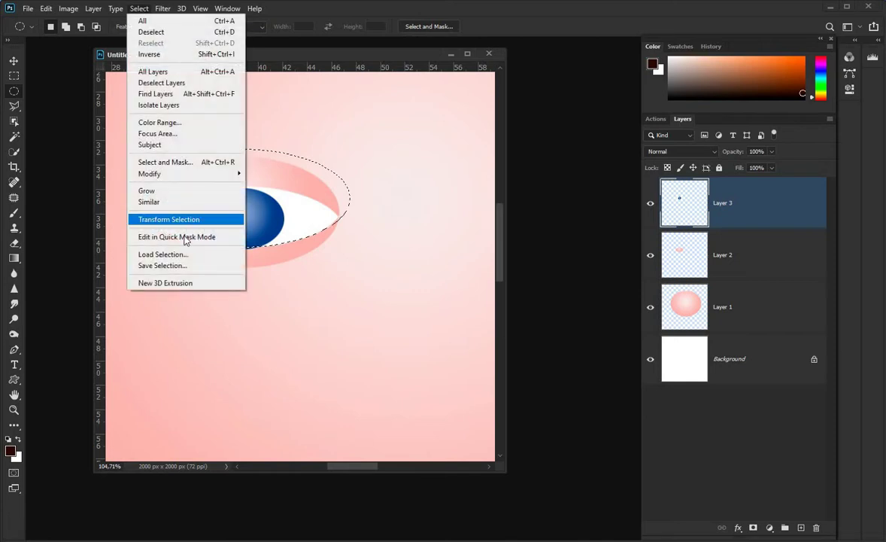
left_click(178, 56)
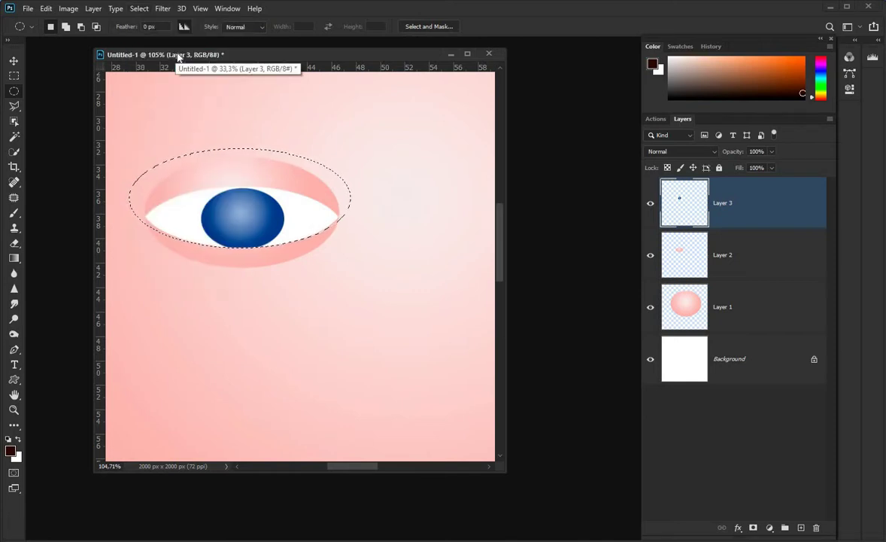
key("ctrl+d")
Draw a small circular pupil inside the iris, fill it with a reversed dark teal-blue radial gradient from the Синие group, and deselect
left_click_drag(232, 204, 256, 228)
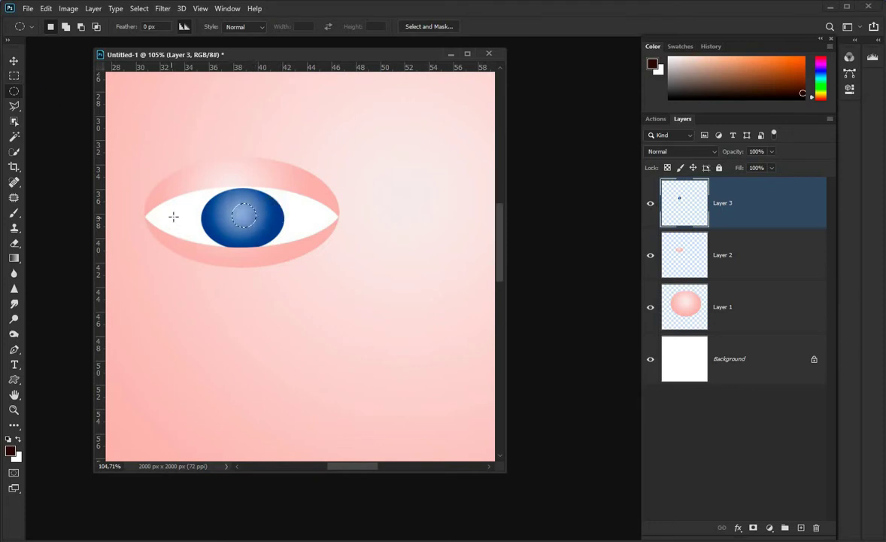
left_click(13, 259)
left_click(82, 28)
scroll(93, 72, "down", 5)
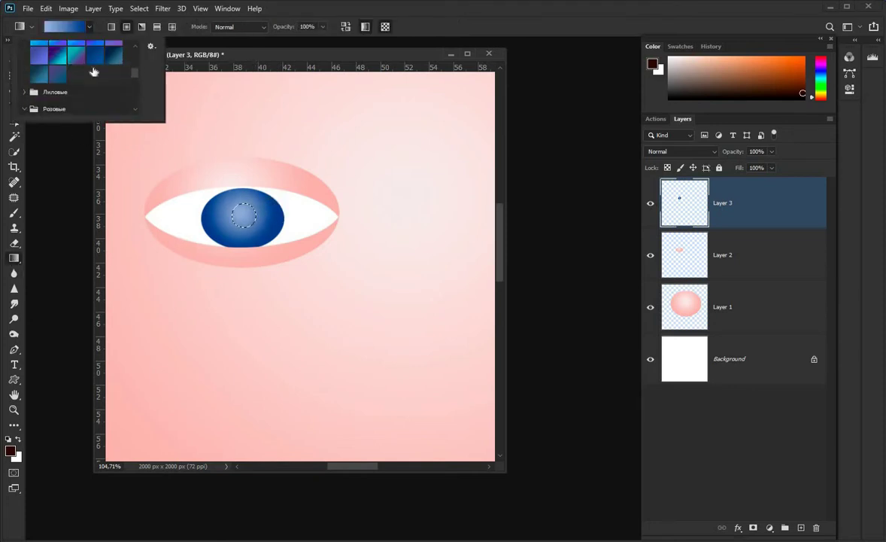
left_click(113, 49)
left_click_drag(243, 215, 232, 229)
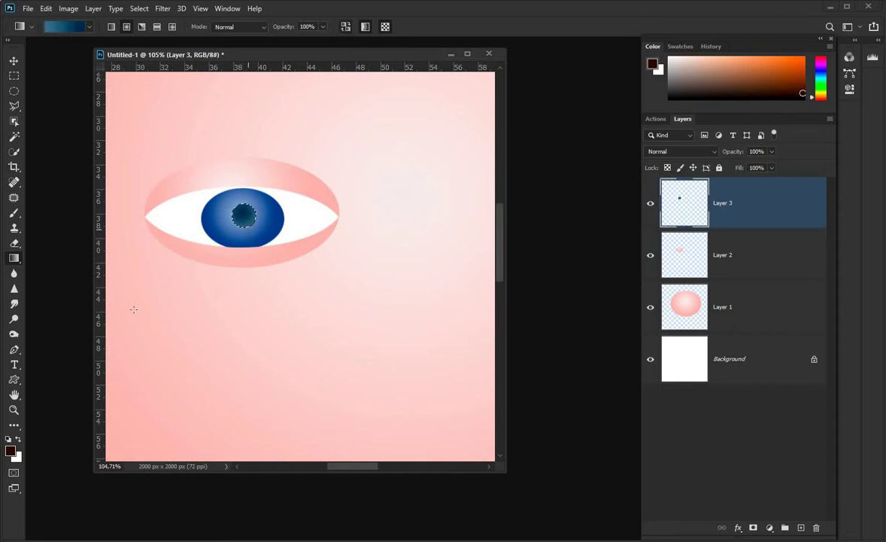
left_click_drag(134, 309, 136, 309)
left_click(13, 90)
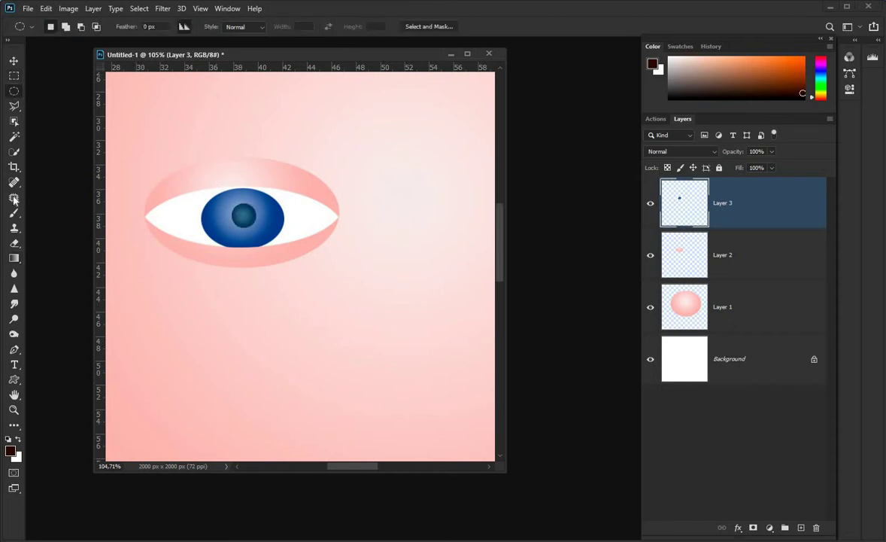
Merge the eye's Layer 3 and Layer 2 into a single layer
left_click(13, 409)
right_click(275, 256)
left_click(298, 262)
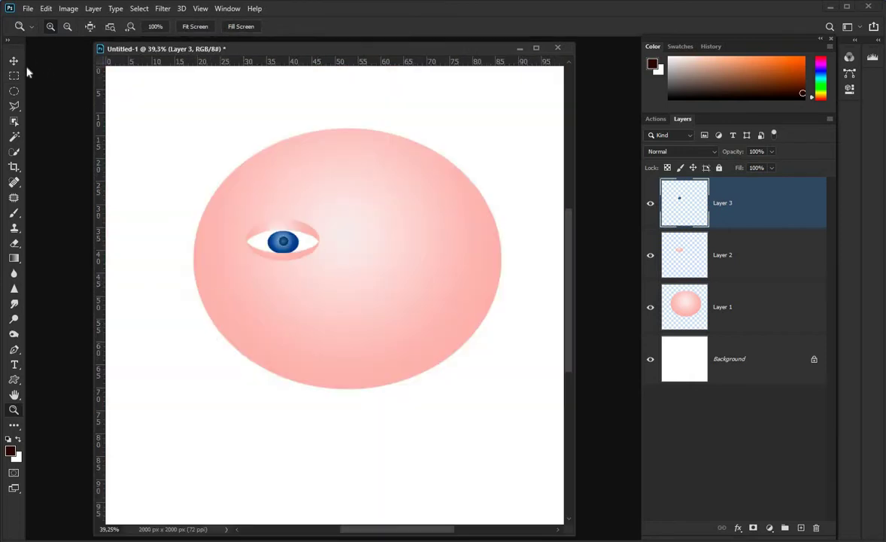
left_click(756, 254, "shift")
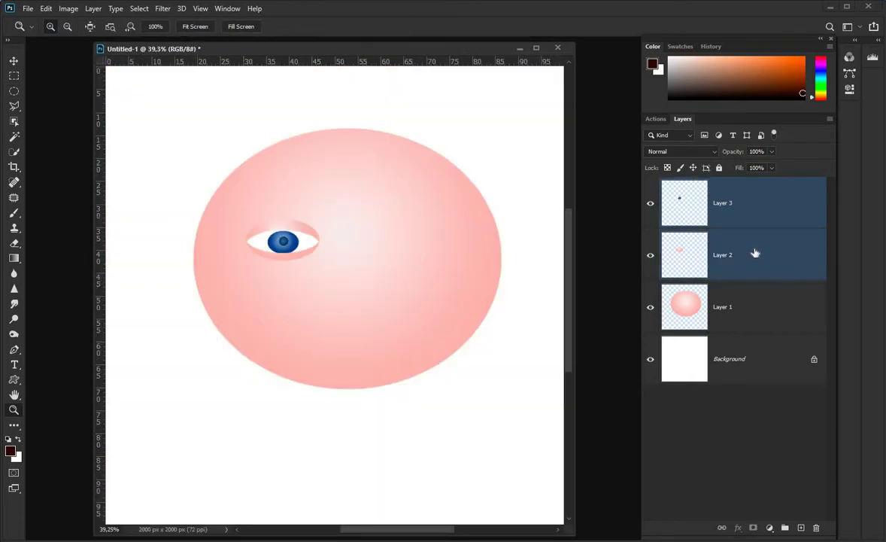
right_click(757, 253)
left_click(824, 416)
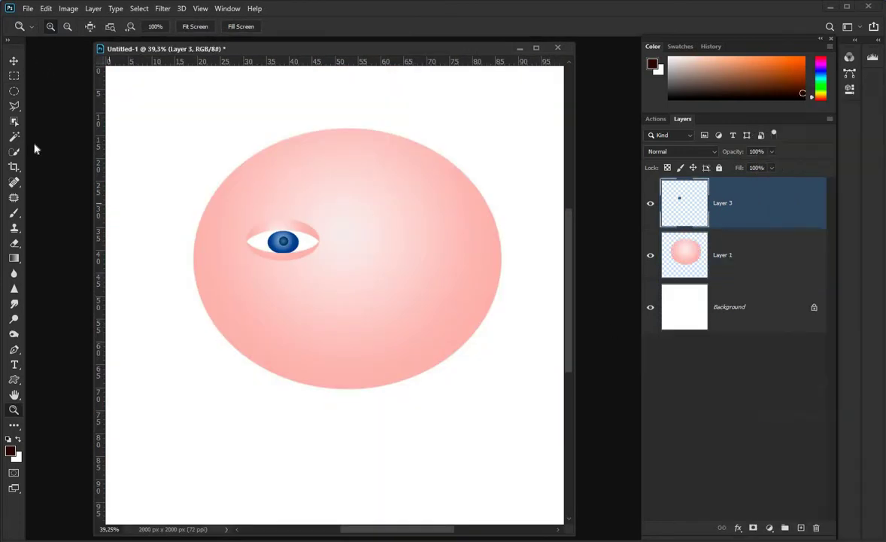
Duplicate the eye layer onto the right half of the face and rotate the copy to about -9.8°
left_click(13, 64)
left_click_drag(276, 236, 289, 249)
key("ctrl+t")
left_click_drag(467, 255, 468, 245)
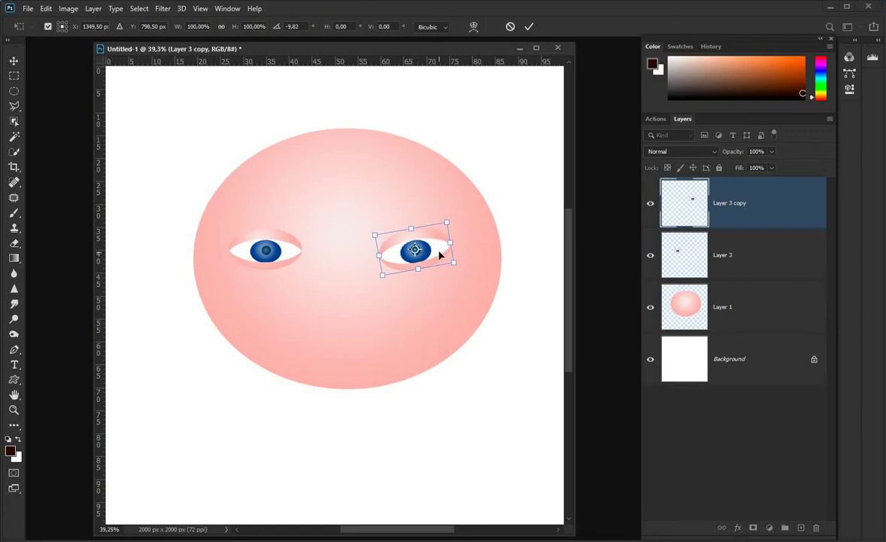
double_click(440, 256)
Rotate the left eye to about 6.5° and move it slightly towards the middle of the face
left_click(291, 256)
key("ctrl+t")
left_click_drag(334, 222, 337, 229)
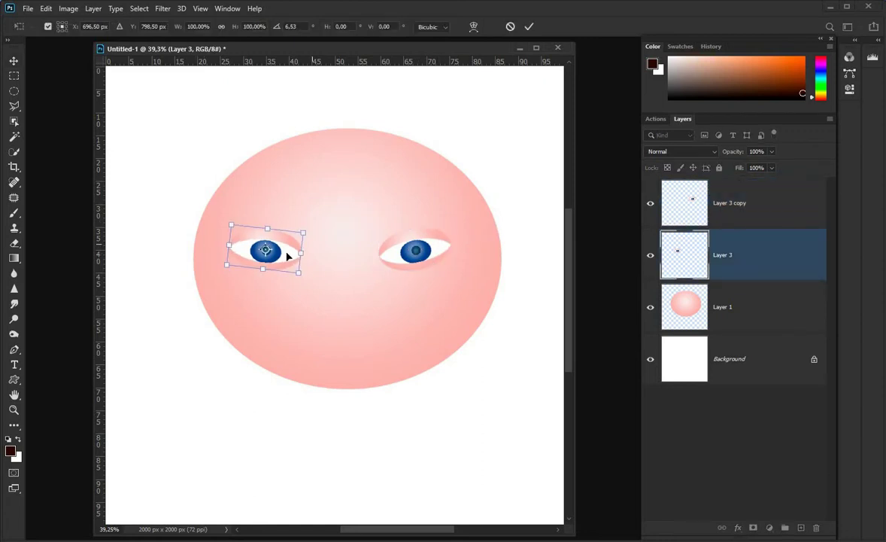
mouse_move(286, 256)
left_mouse_down()
mouse_move(307, 252)
mouse_move(297, 254)
left_mouse_up()
key("Return")
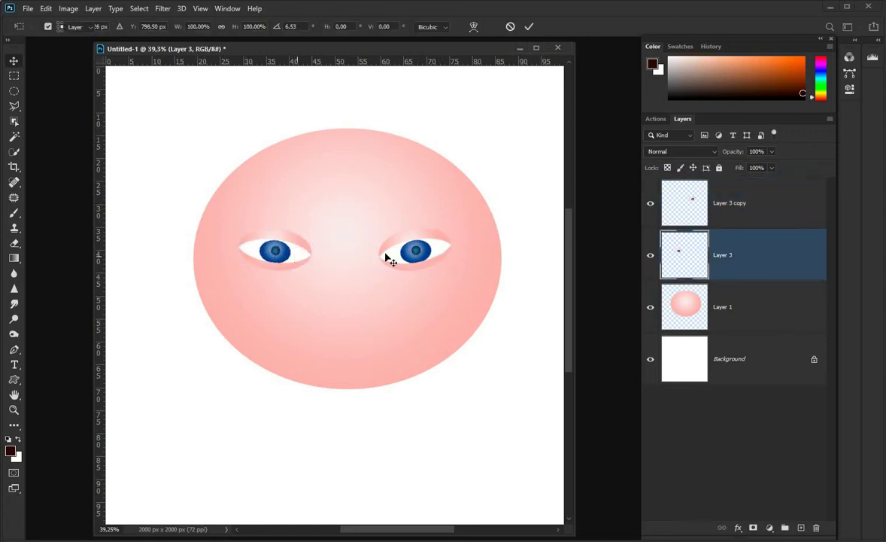
left_click_drag(385, 259, 394, 230)
key("Return")
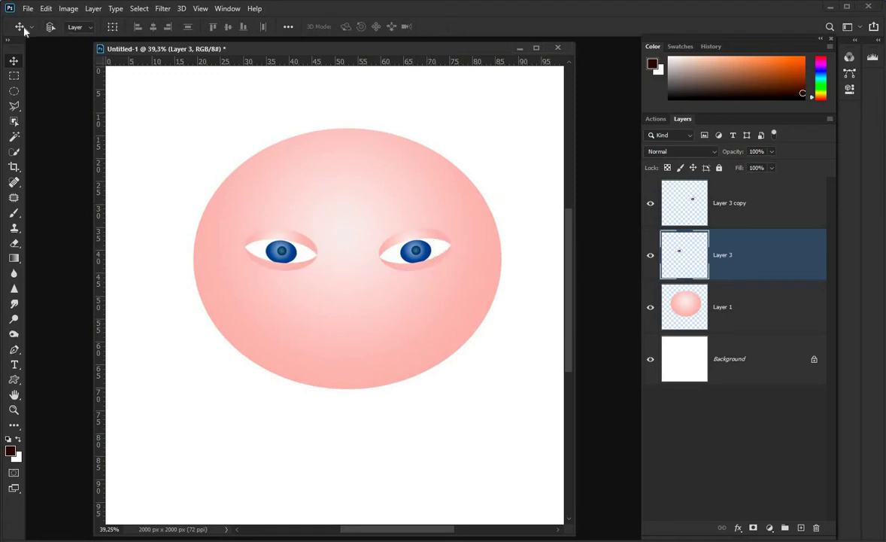
Reposition both eyes level with each other, slightly lower and evenly spaced around the middle of the face
left_click(24, 30)
left_click_drag(428, 268, 404, 270)
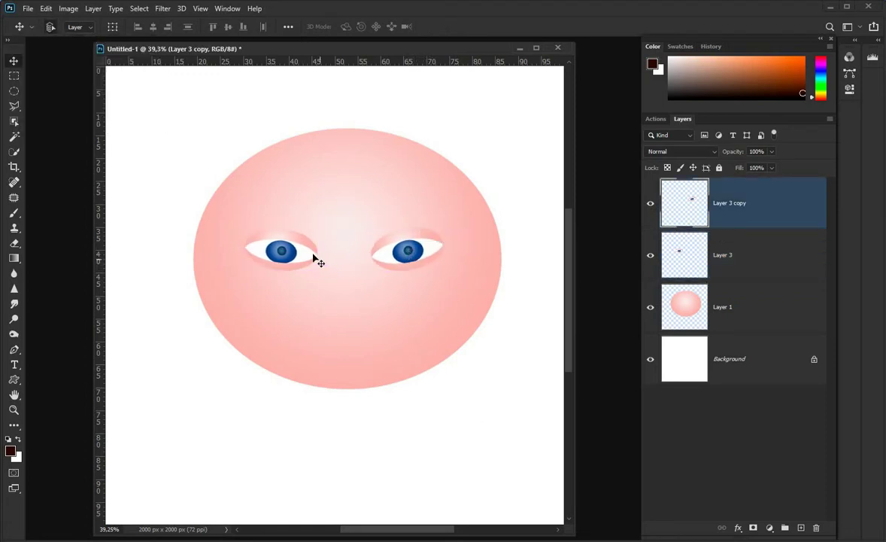
left_click_drag(317, 260, 319, 259)
left_click_drag(415, 256, 417, 258)
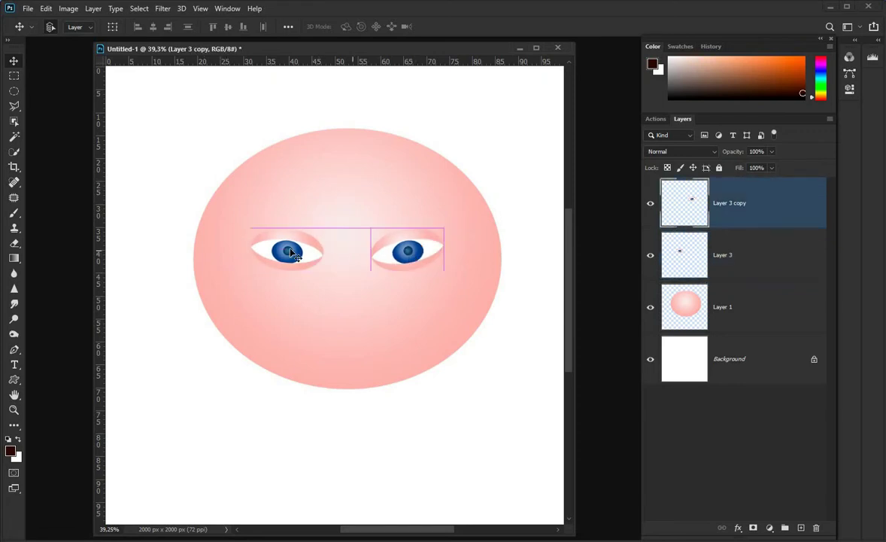
left_click_drag(293, 254, 286, 269)
left_click_drag(406, 259, 404, 273)
left_click_drag(274, 258, 274, 256)
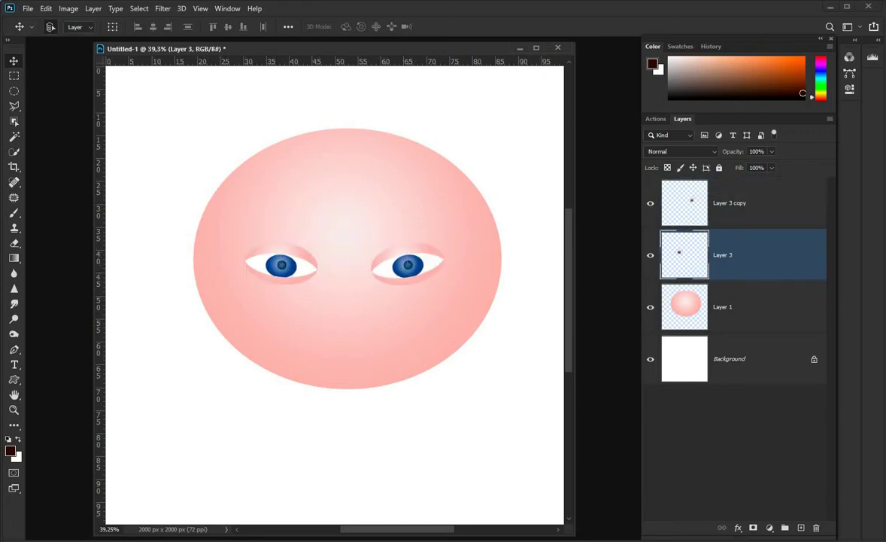
Create a new layer above the eye layers and draw an elliptical nose selection just below and between the eyes
left_click(14, 91)
left_click(753, 218)
left_click(800, 527)
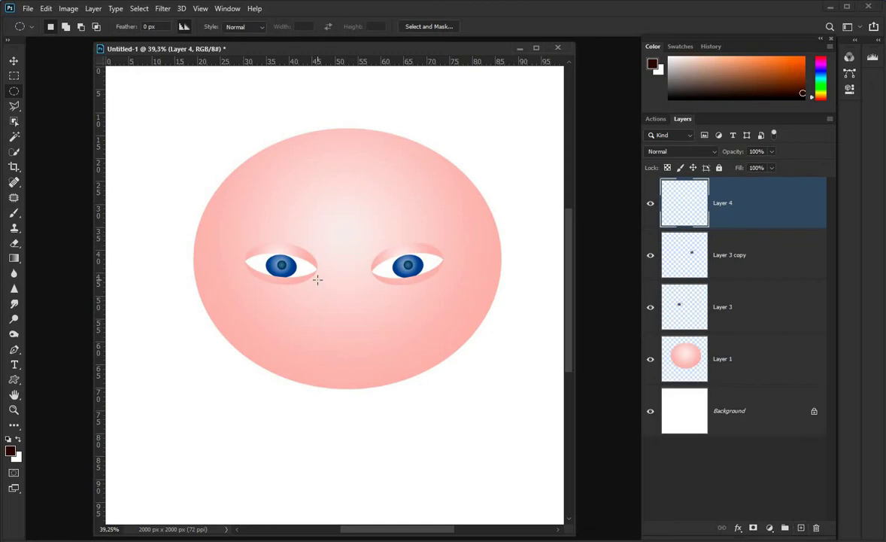
left_click_drag(316, 279, 369, 312)
Fill the nose selection with a light-centred pink radial gradient from the Розовые group
left_click(14, 258)
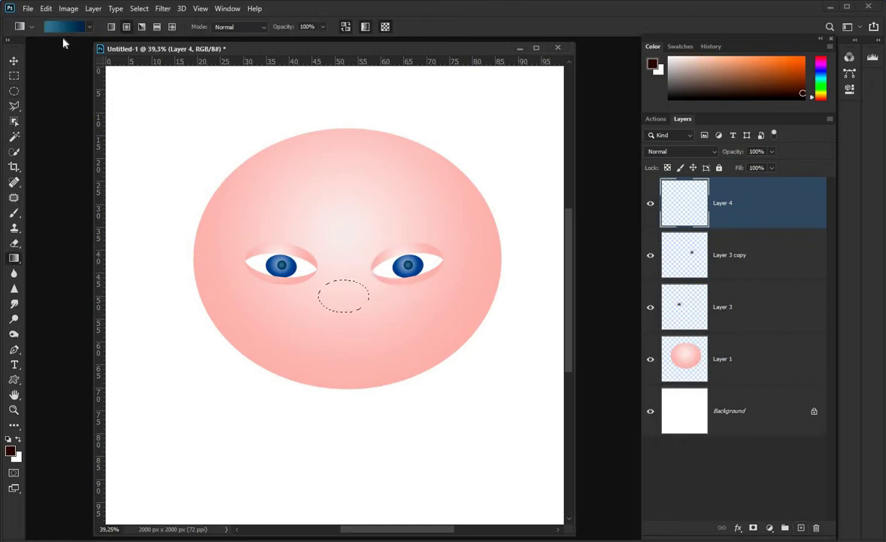
left_click(89, 26)
scroll(89, 106, "down", 2)
left_click(76, 95)
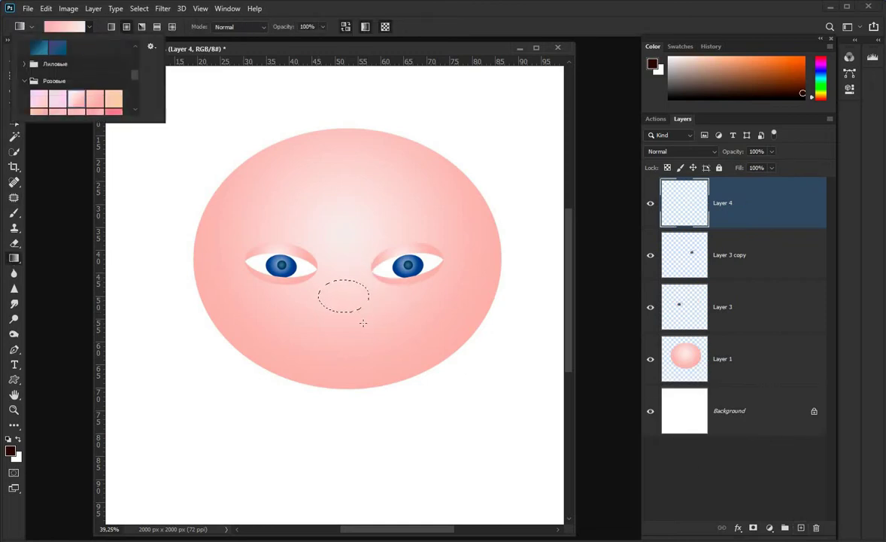
left_click_drag(343, 294, 328, 326)
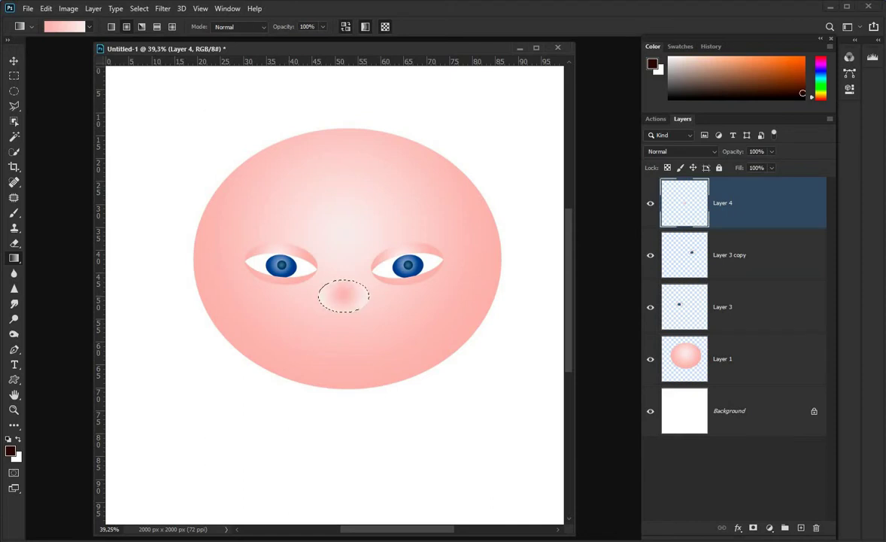
left_click_drag(340, 291, 363, 311)
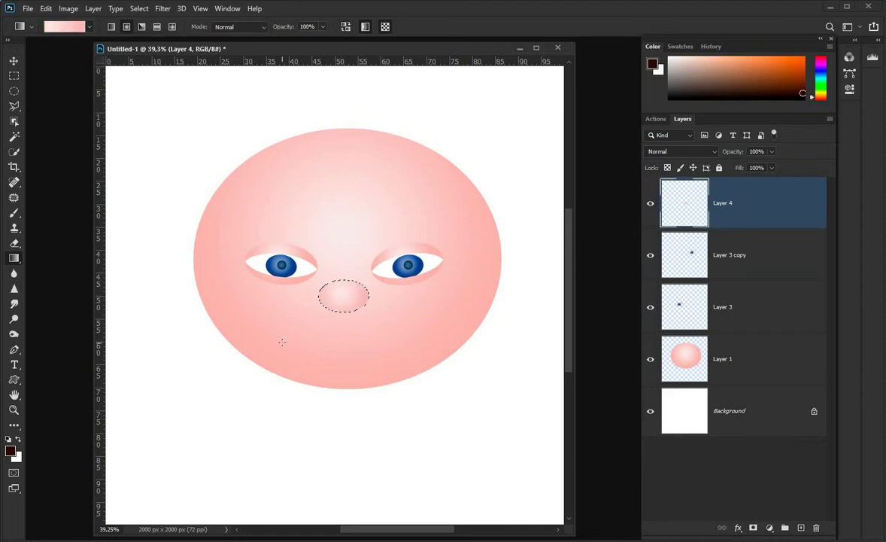
Draw a small circular selection on the nose's left edge and fill it with the reversed Розовый_09 radial gradient
left_click(15, 91)
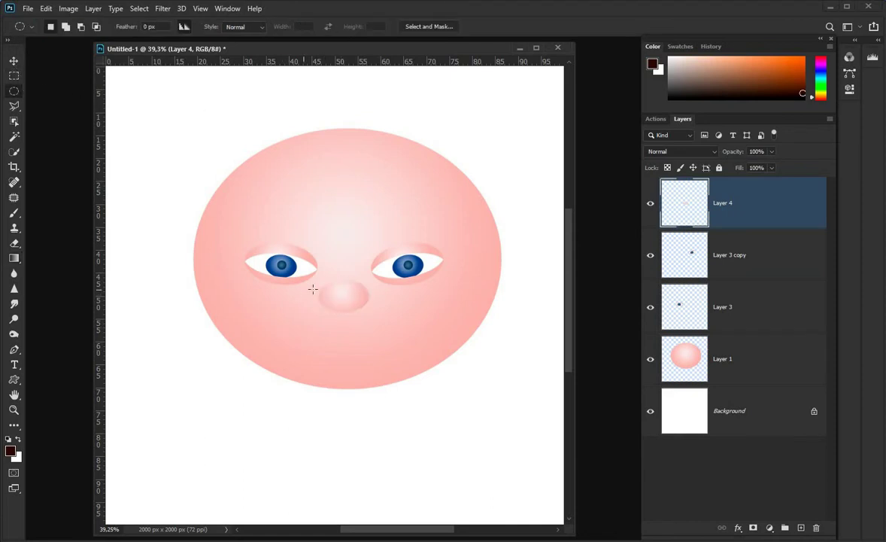
left_click_drag(313, 289, 329, 304)
left_click(14, 258)
left_click(88, 27)
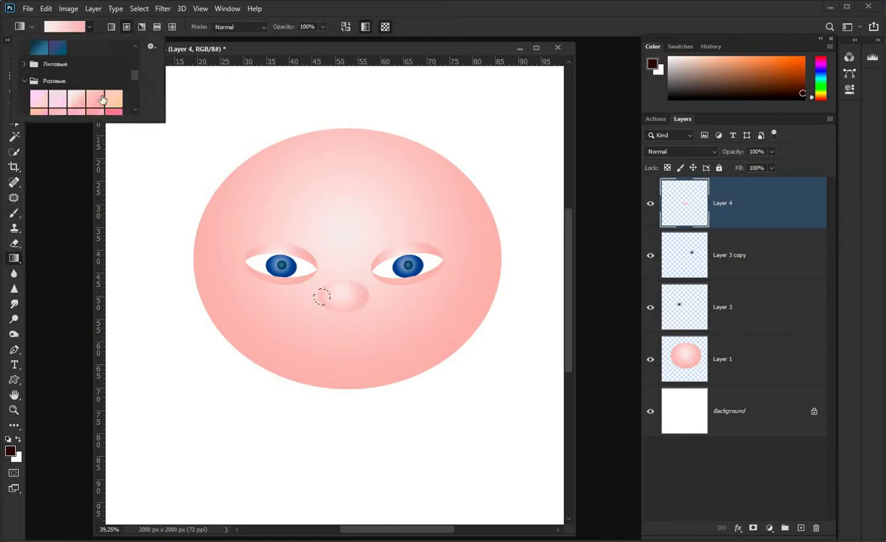
scroll(103, 99, "down", 2)
left_click(96, 80)
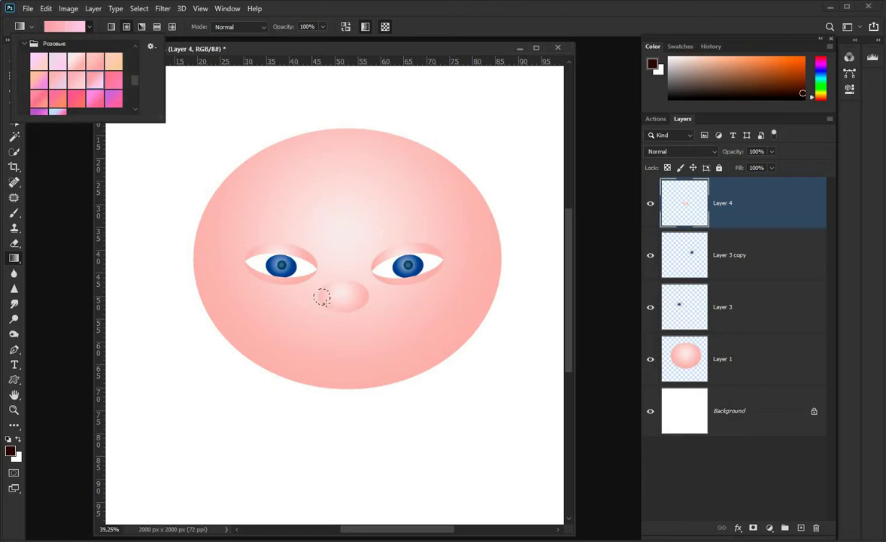
left_click_drag(319, 299, 330, 294)
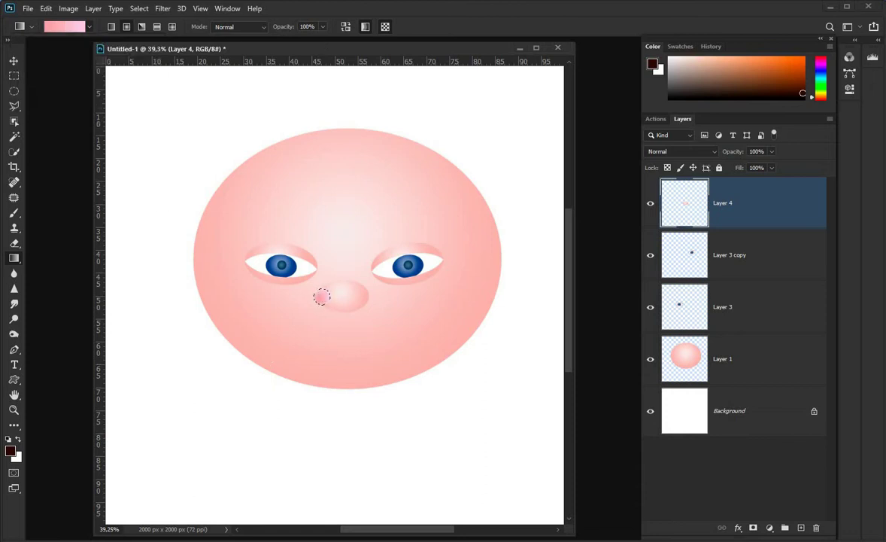
left_click(347, 27)
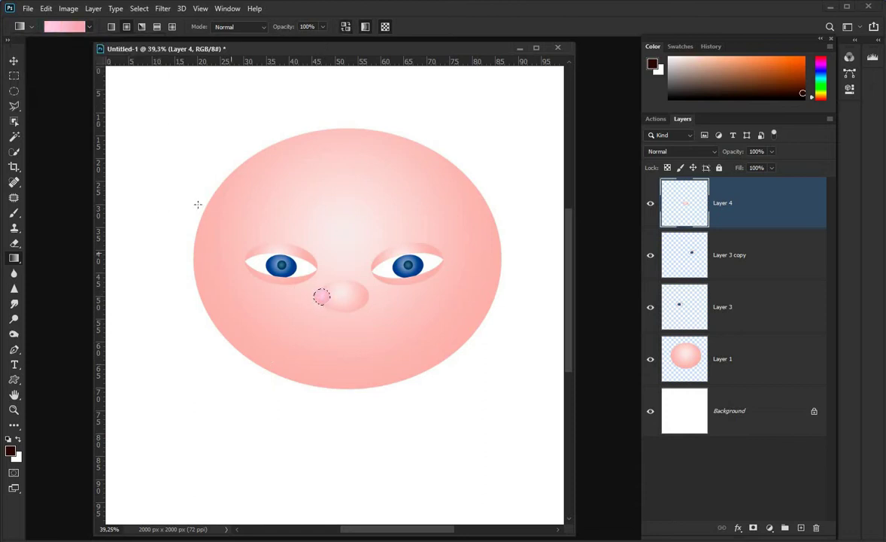
Copy the pink circle to the nose's right edge and draw a small flat elliptical nostril selection at the nose's lower left
left_click(13, 76)
mouse_move(326, 297)
left_mouse_down()
mouse_move(371, 304)
mouse_move(371, 292)
mouse_move(338, 307)
left_mouse_up()
left_click(15, 258)
left_click(13, 90)
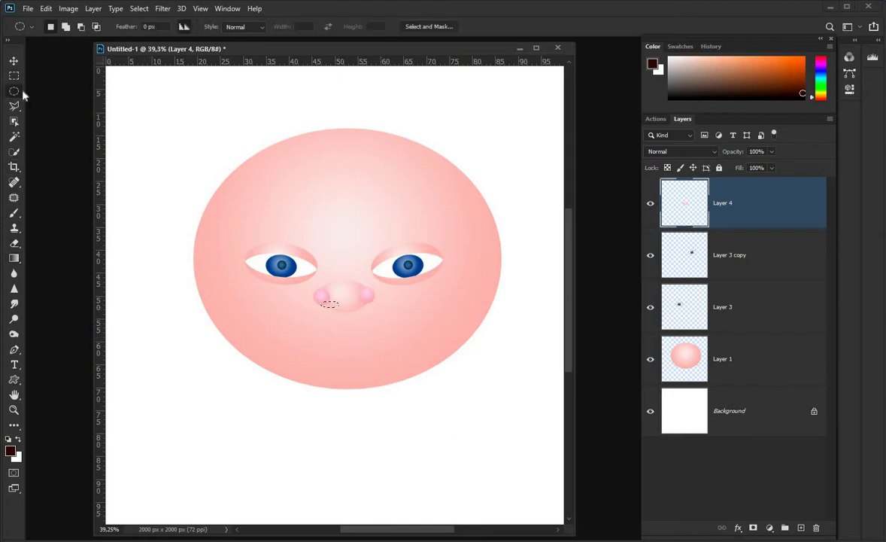
Fill the nostril selection with the dark Серый_12 radial gradient from the Серые group
left_click(14, 258)
left_click(61, 27)
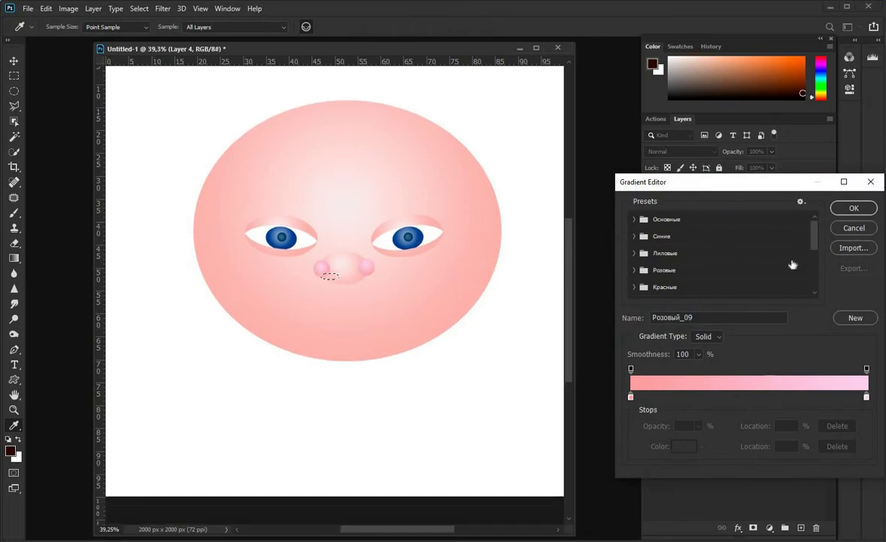
left_click_drag(813, 245, 814, 307)
left_click(712, 295)
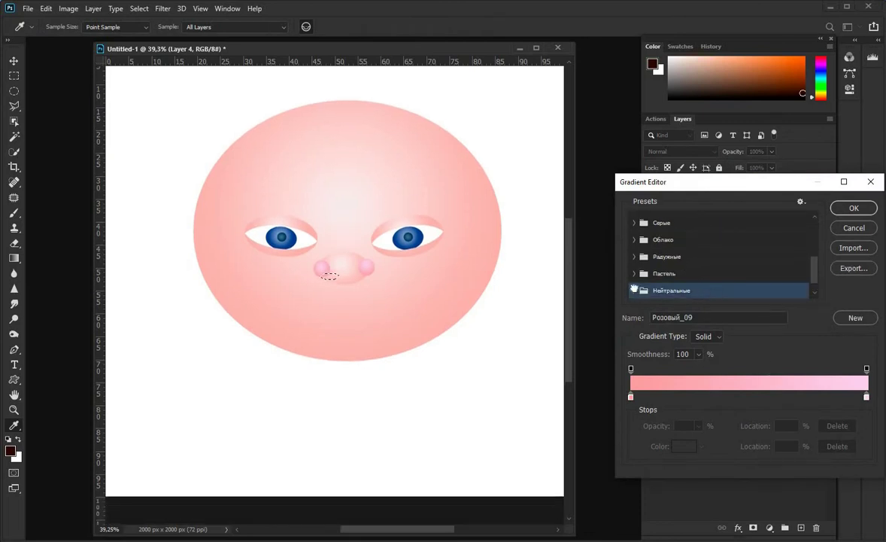
left_click(634, 291)
scroll(640, 239, "up", 4)
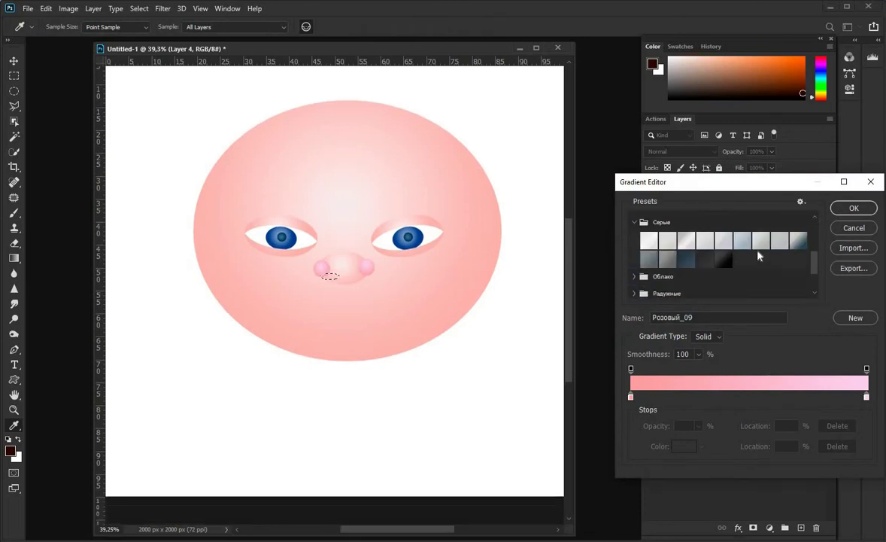
left_click(678, 259)
left_click(688, 259)
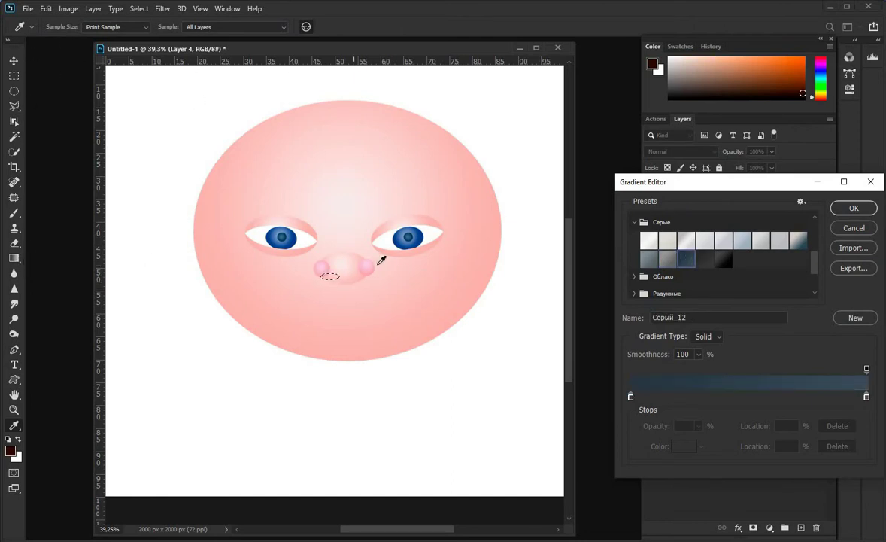
left_click(871, 206)
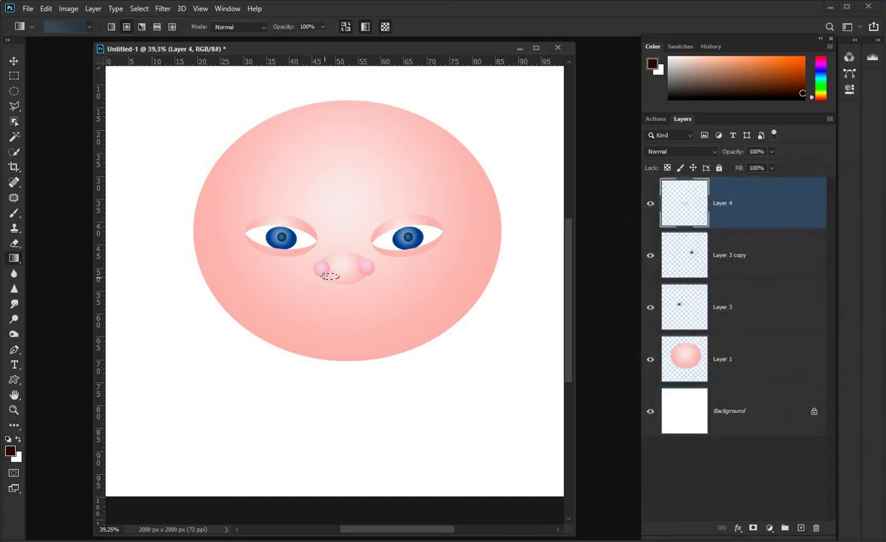
left_click_drag(300, 254, 311, 302)
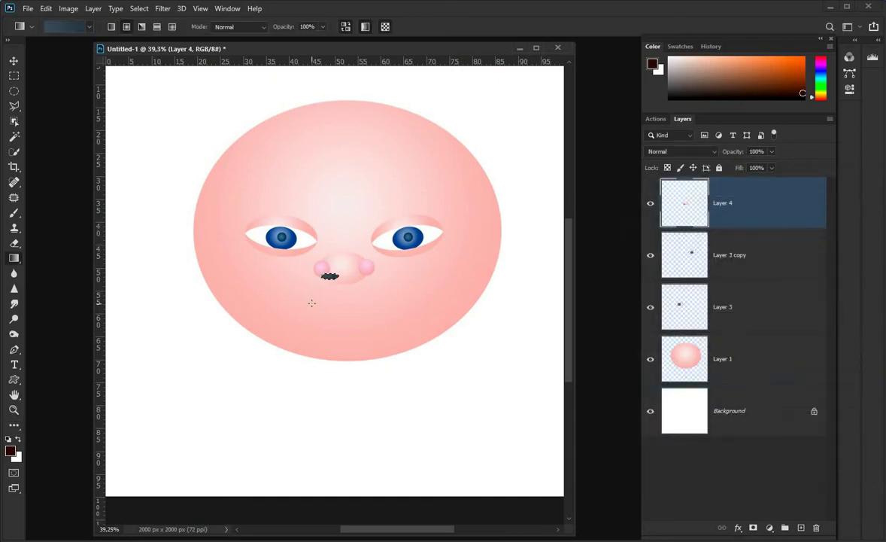
Add a matching dark nostril at the nose's lower right, deselect, and create a new layer above the nose
left_click(14, 90)
left_click_drag(350, 273, 223, 368)
left_click(13, 258)
key("m")
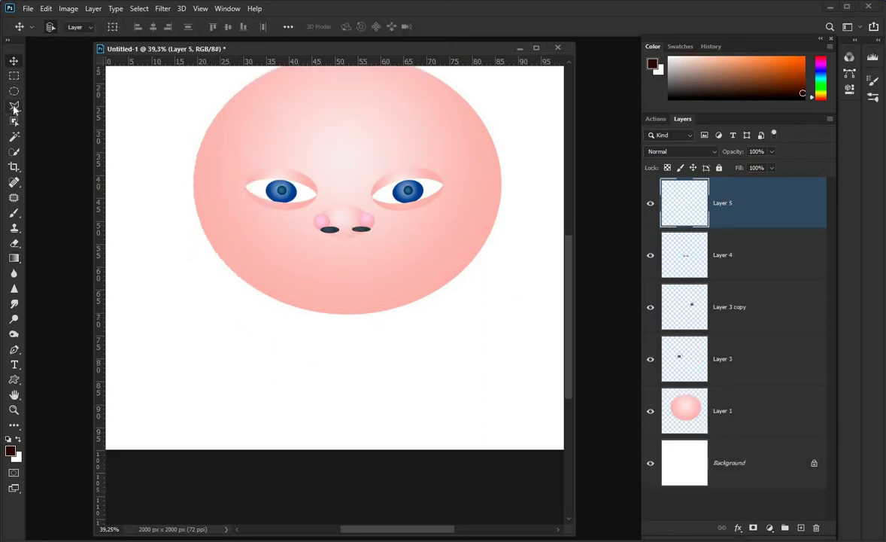
Outline a fan of pointed eyelashes on the lower right cheek with a closed polygonal lasso selection
left_click(13, 107)
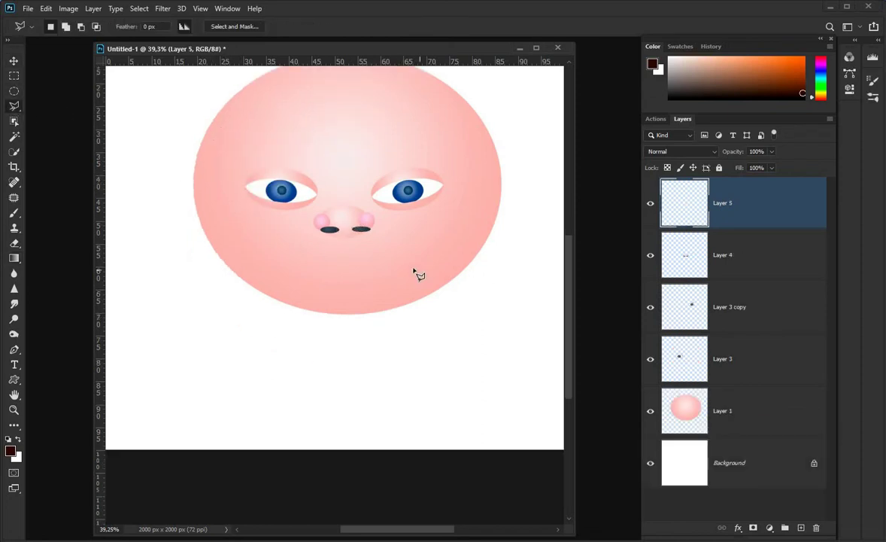
left_click(391, 265)
left_click(429, 236)
left_click(405, 261)
left_click(473, 223)
left_click(411, 263)
left_click(490, 228)
left_click(423, 264)
left_click(495, 236)
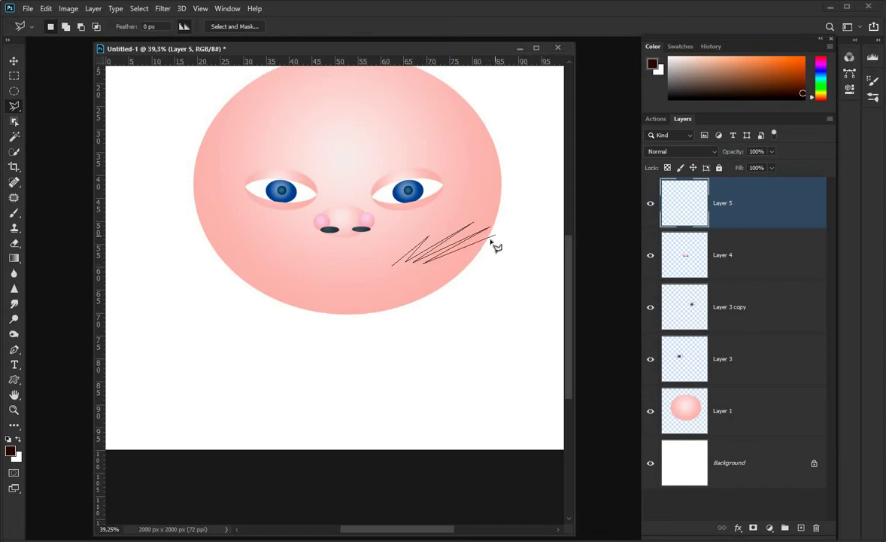
left_click(432, 263)
left_click(502, 247)
left_click(437, 267)
left_click(507, 255)
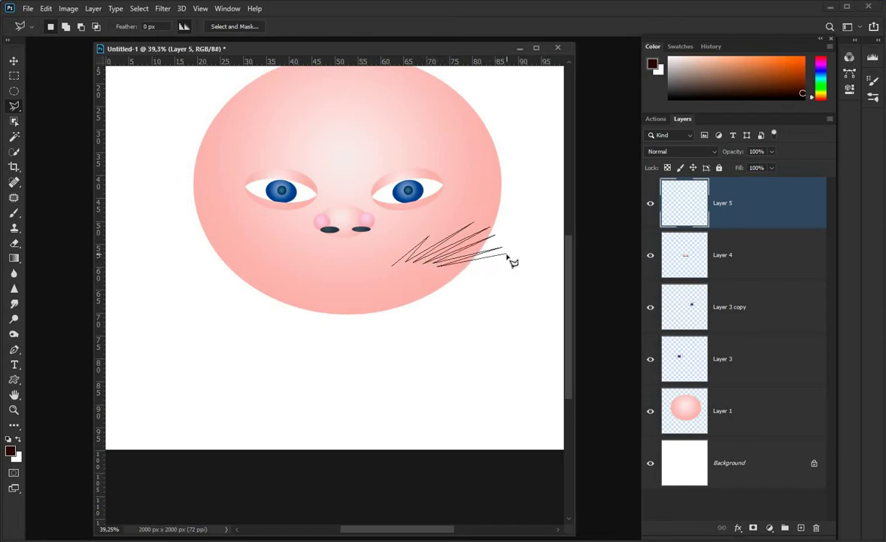
left_click(447, 269)
left_click(505, 265)
left_click(455, 276)
left_click(455, 277)
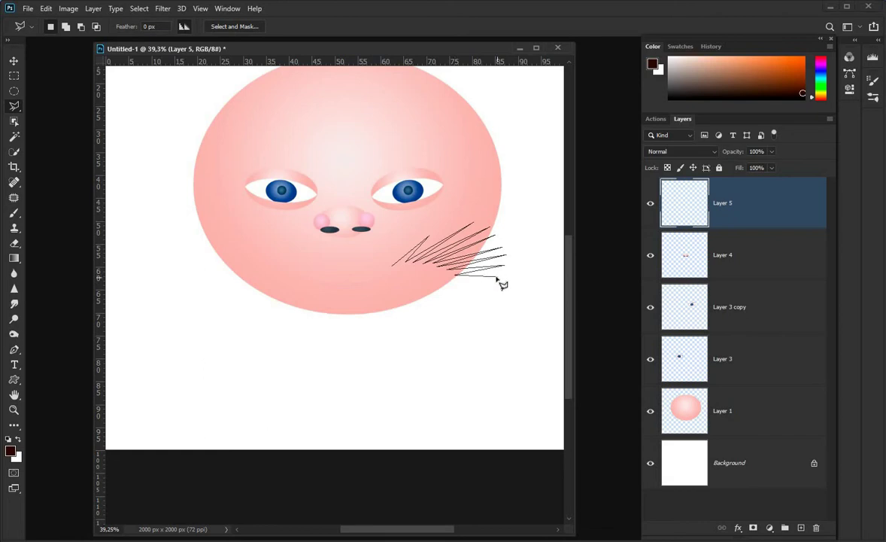
left_click(497, 275)
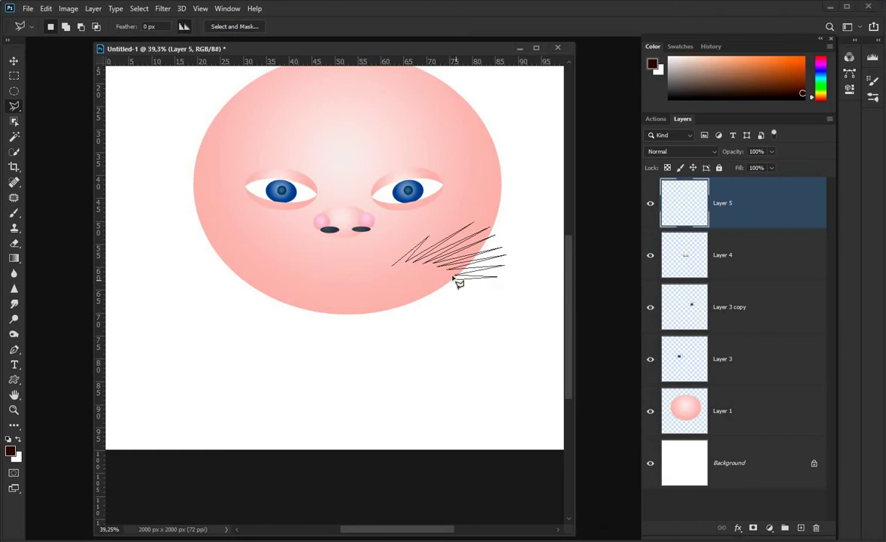
left_click(395, 268)
Fill the eyelash selection with black and deselect
left_click(46, 8)
left_click(162, 190)
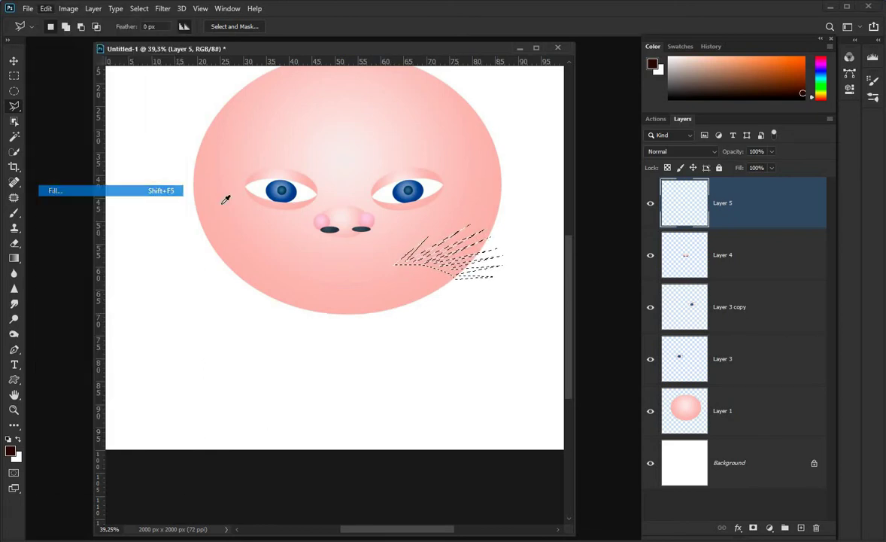
left_click(687, 190)
left_click(625, 280)
left_click(716, 190)
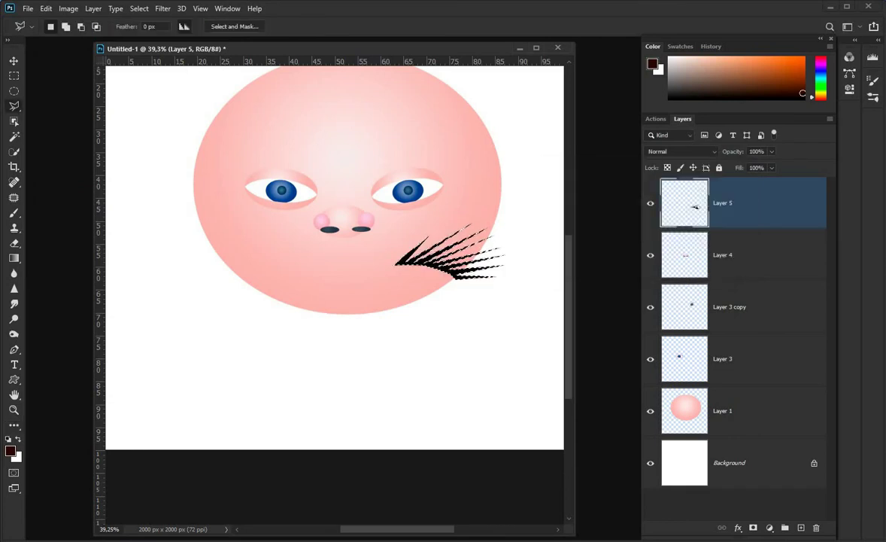
key("ctrl+d")
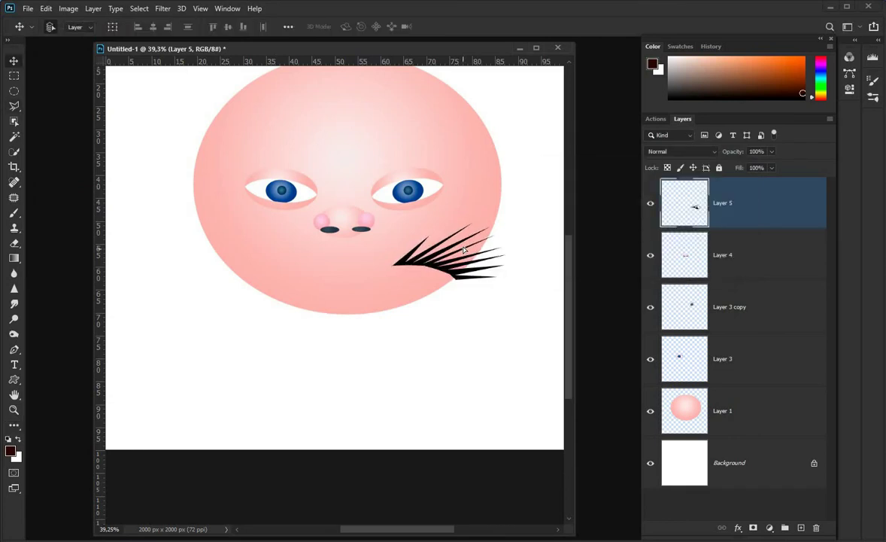
Move the eyelashes up to the eye on the right, shrink them to about 61.6% width and 44.4% height, and skew them to fit the upper lid
left_click_drag(464, 249, 465, 156)
key("ctrl+t")
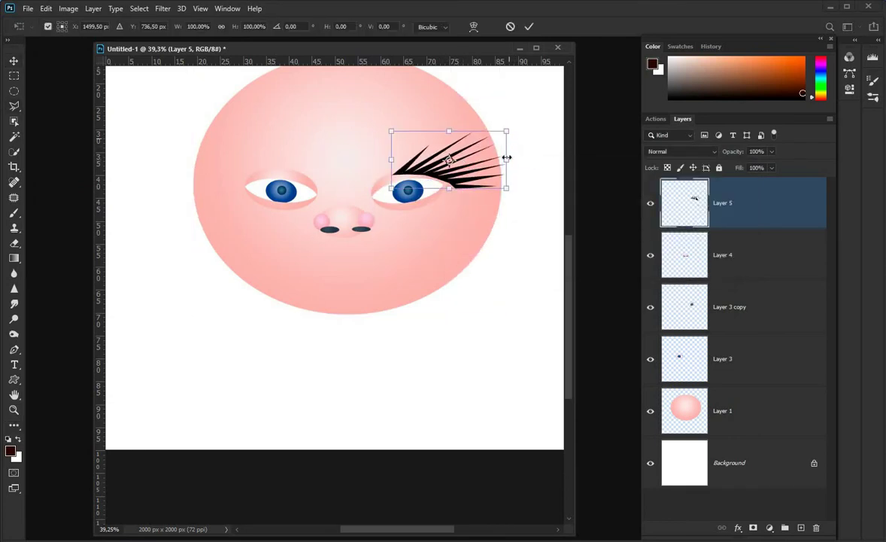
left_click_drag(506, 129, 463, 155)
left_click_drag(421, 180, 432, 180)
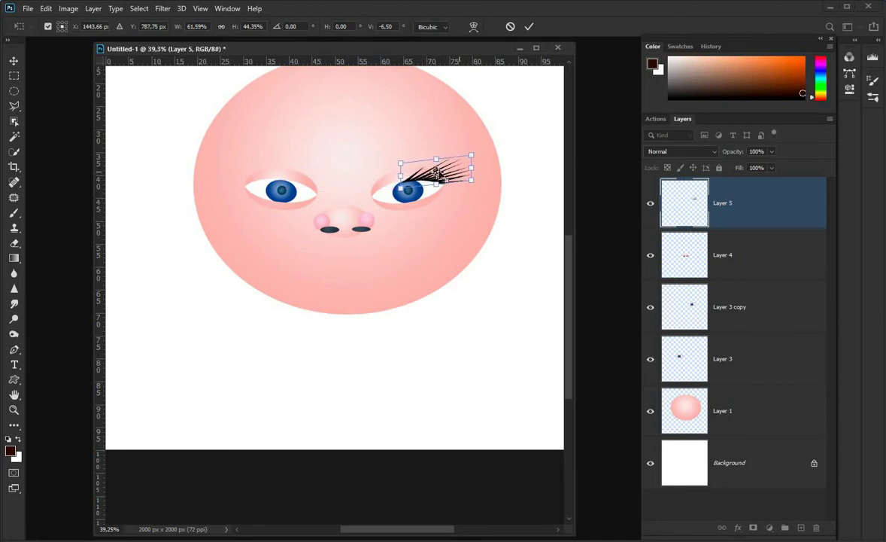
left_click_drag(415, 177, 414, 182)
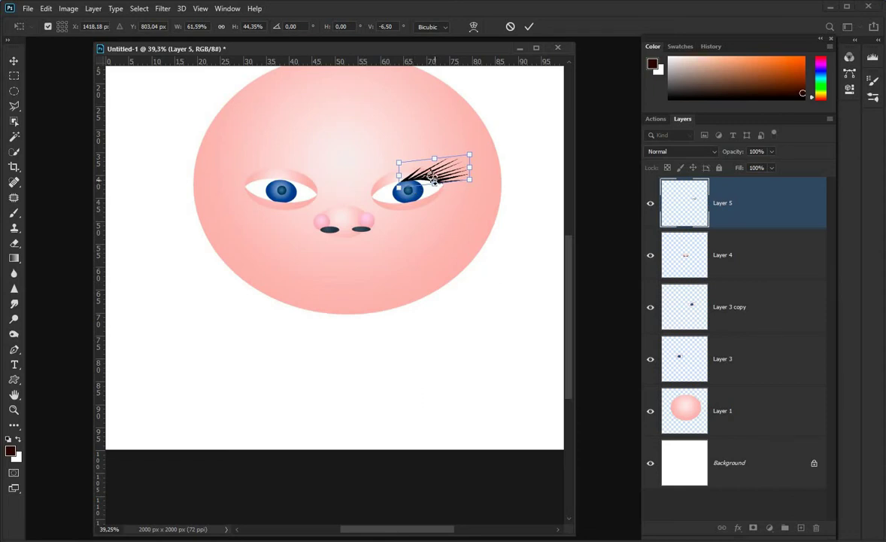
key("Return")
Shift the face circle slightly to the right and nudge the eyelashes right along the eye's upper lid
left_click_drag(446, 175, 451, 175)
left_click(438, 182)
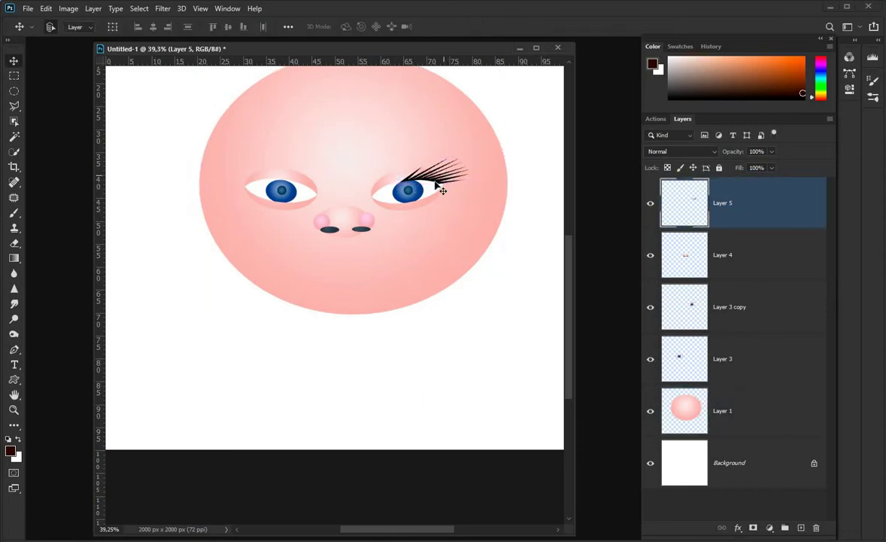
key("Right")
key("Right")
key("Right")
key("Right")
key("Right")
key("Right")
key("Right")
key("Right")
key("Right")
key("Right")
key("Right")
key("Right")
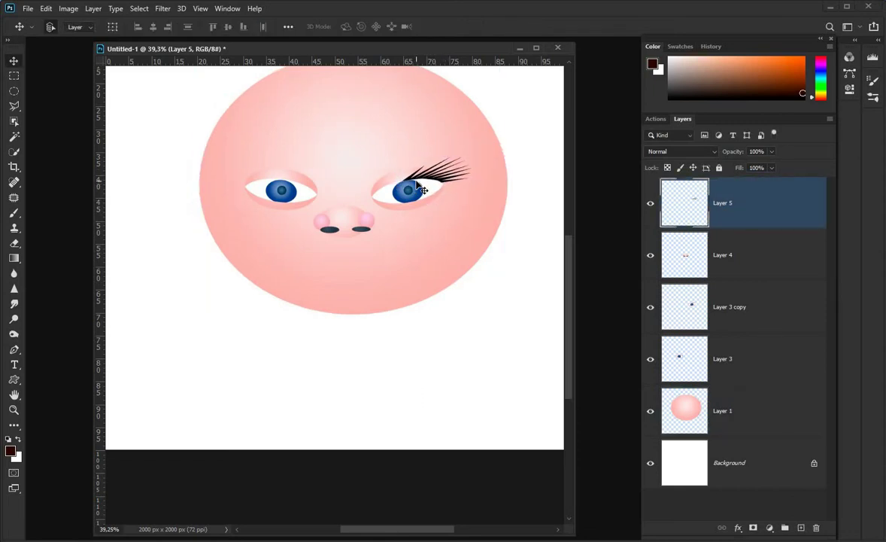
Reshape the eyelashes with Free Transform so they follow the curve of the upper lid
key("ctrl+t")
left_click_drag(473, 168, 475, 172)
left_click_drag(401, 180, 398, 181)
key("Return")
Duplicate the eyelashes, flip the copy horizontally and place it on the upper lid of the left eye
left_click_drag(456, 177, 348, 181)
left_click(46, 8)
mouse_move(114, 278)
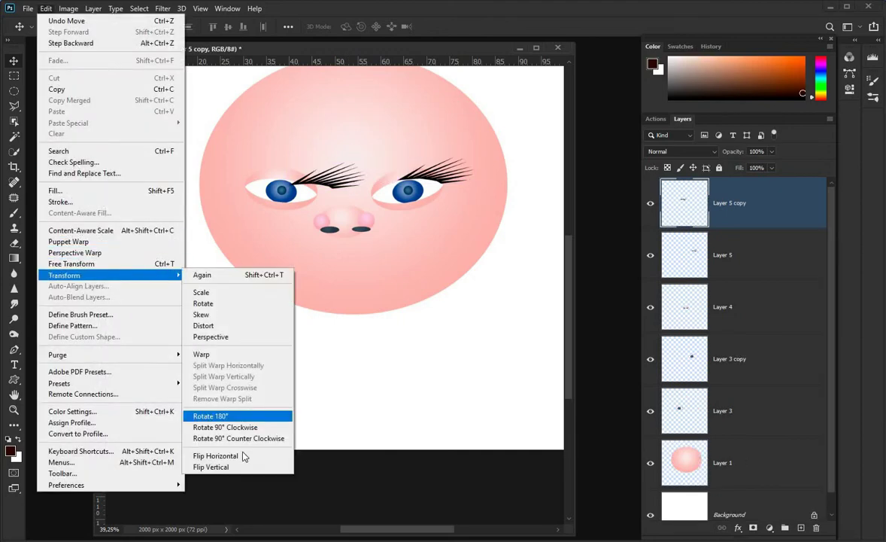
left_click(218, 419)
left_click_drag(338, 176, 284, 179)
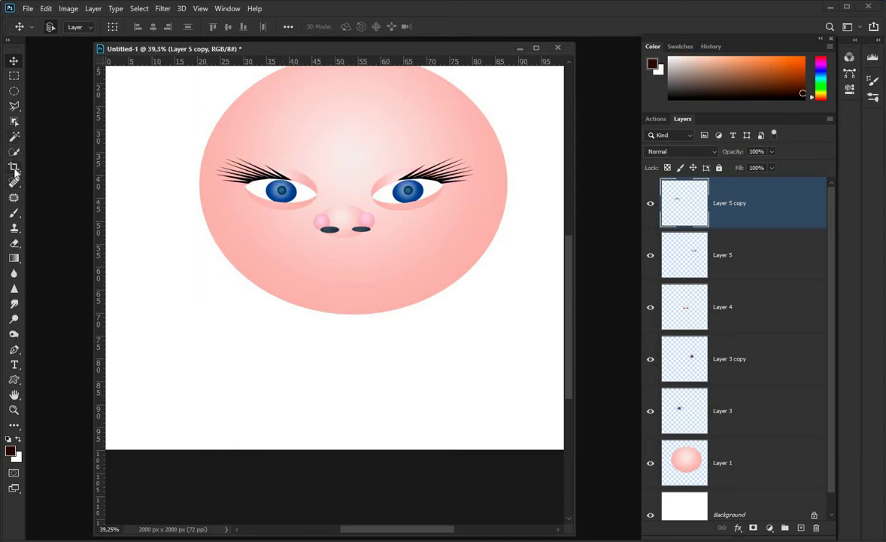
On a new layer, draw a wide elliptical selection above the eye on the right and fill it with black
left_click(800, 528)
left_click(13, 213)
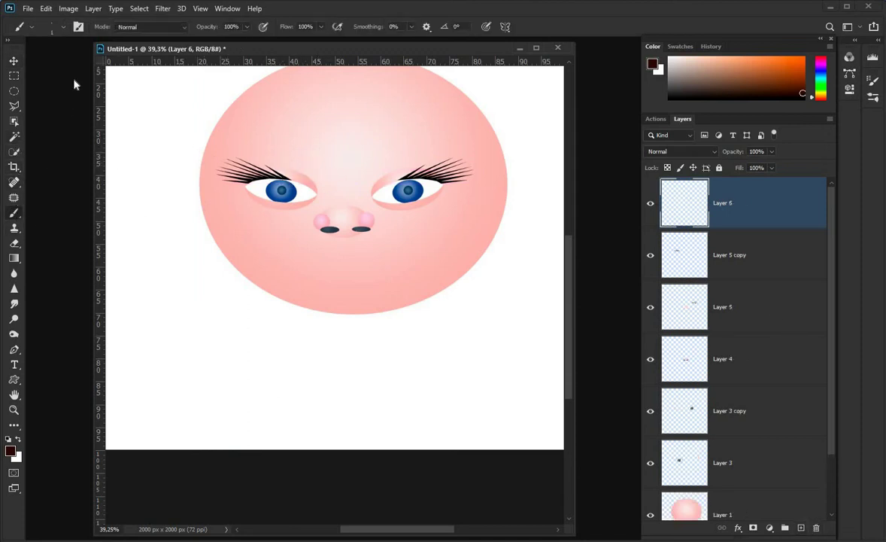
left_click(13, 91)
left_click_drag(372, 128, 445, 167)
left_click(46, 8)
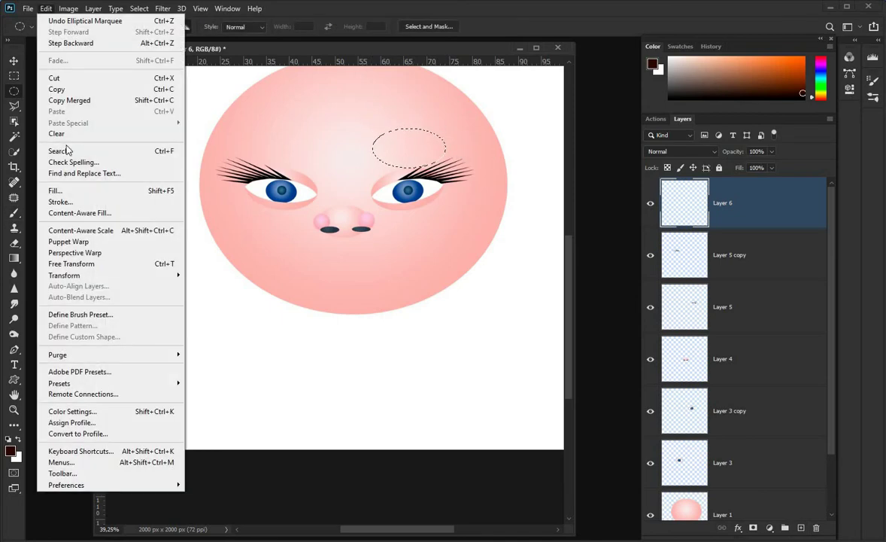
left_click(61, 190)
left_click(664, 177)
Shift the elliptical selection slightly down, delete the black inside it to leave an eyebrow arc, and deselect
left_click_drag(430, 150, 426, 158)
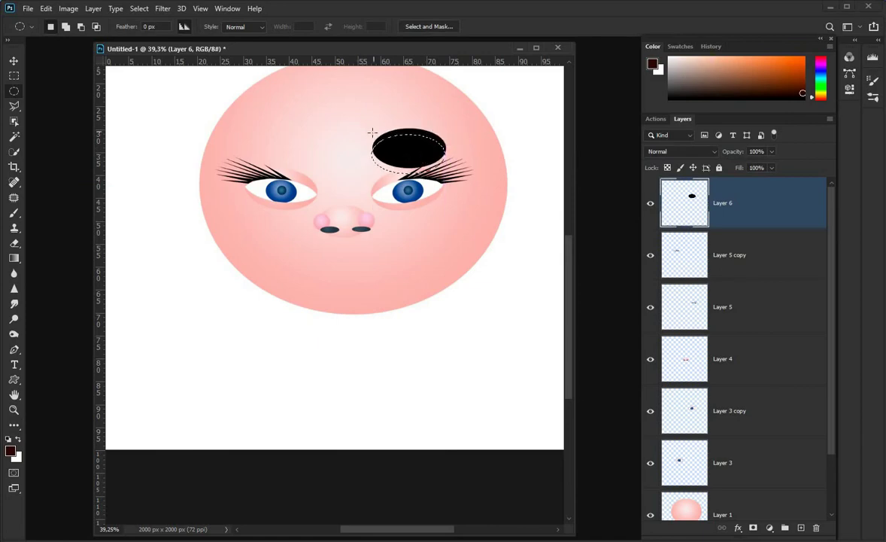
key("Delete")
key("ctrl+d")
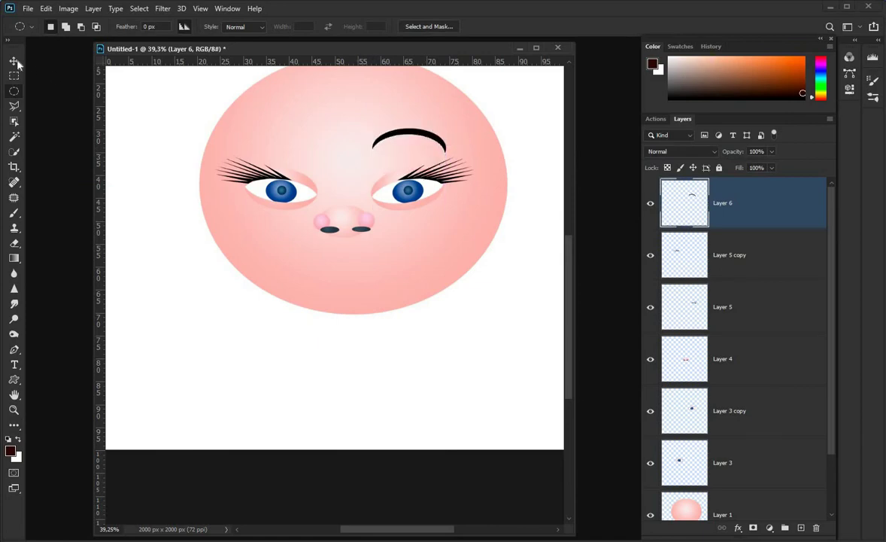
Trim the inner end of the eyebrow arc with a hard round 495 px eraser
left_click(15, 62)
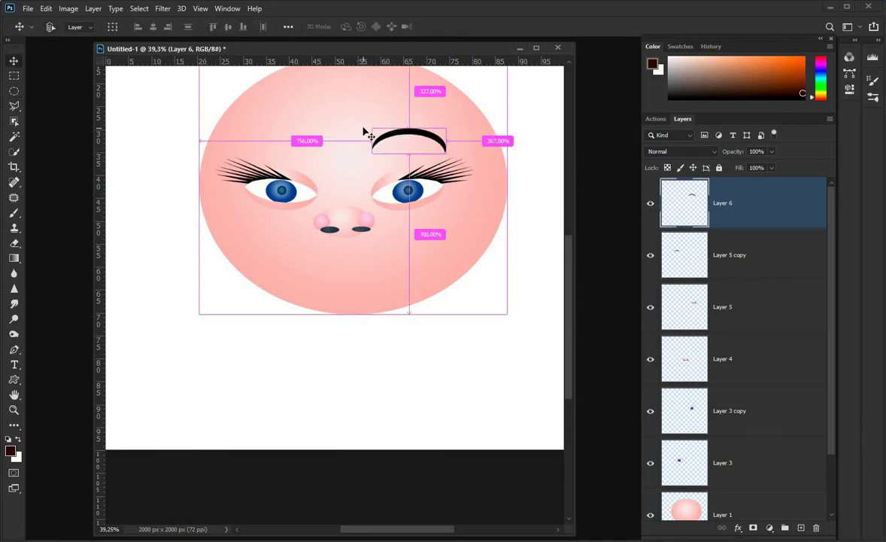
left_click(15, 245)
left_click(65, 27)
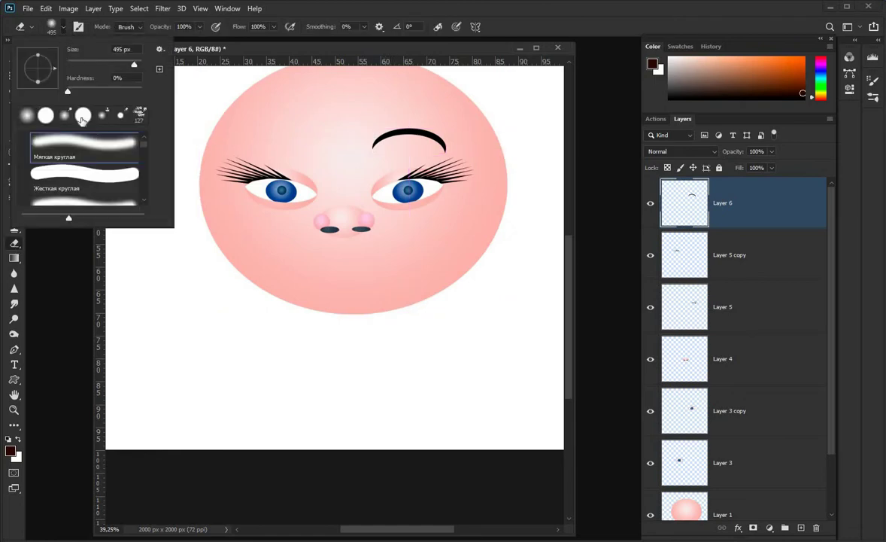
left_click(399, 191)
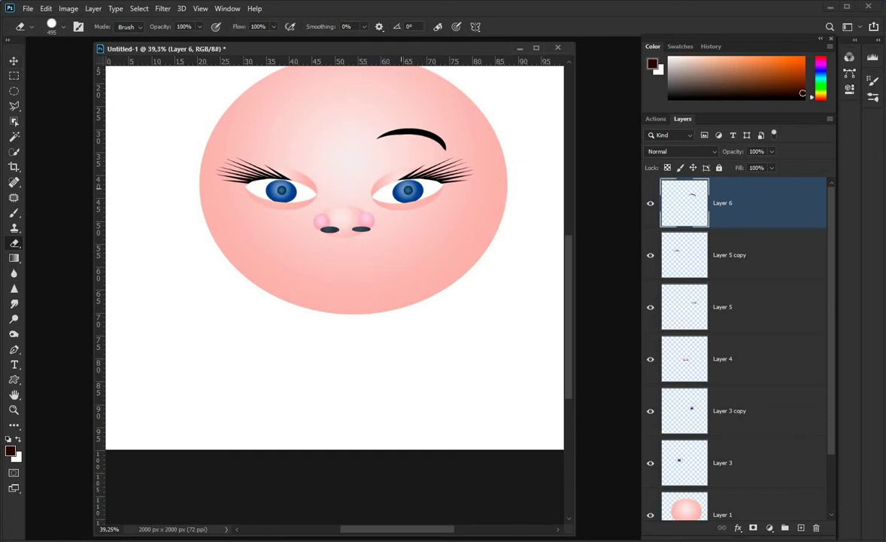
Move the eyebrow arc over to the left eye
key("v")
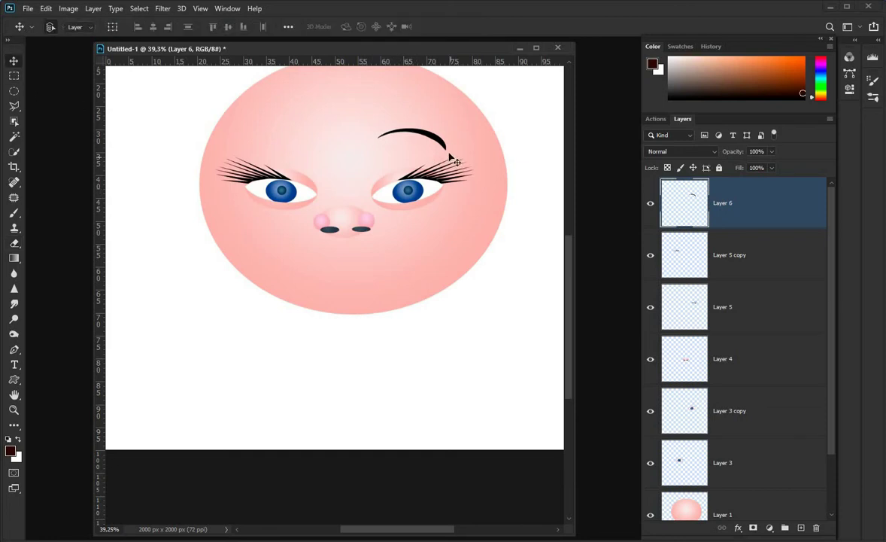
mouse_move(440, 146)
left_mouse_down()
mouse_move(303, 149)
mouse_move(421, 152)
mouse_move(416, 143)
left_mouse_up()
key("ctrl+z")
left_click(296, 143)
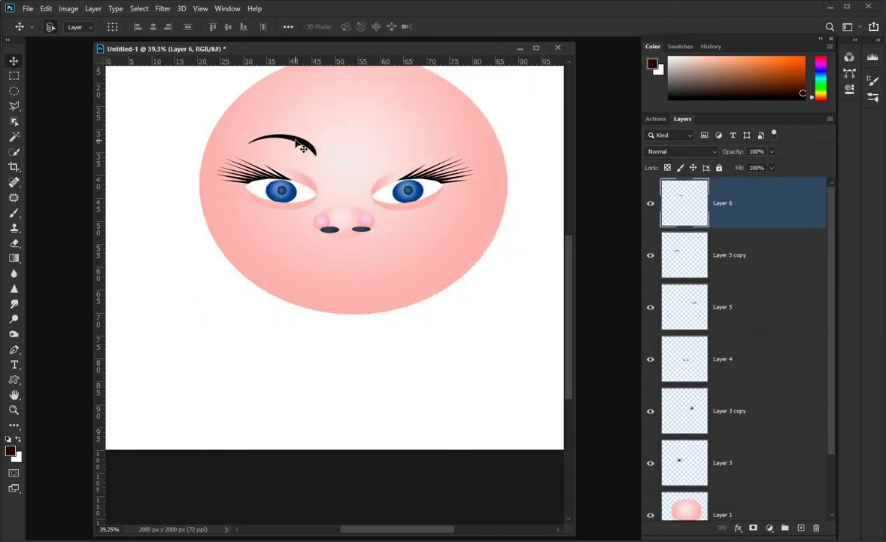
Duplicate the eyebrow to its right and flip the copy horizontally
left_click_drag(342, 157, 405, 170, "alt")
left_click(45, 8)
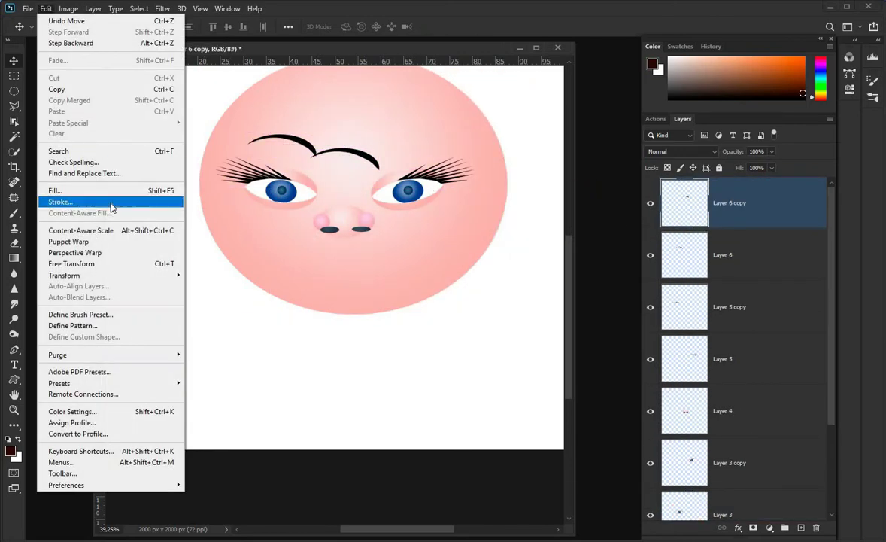
mouse_move(120, 276)
left_click(240, 419)
Place the flipped eyebrow above the eye on the right and rotate the left eyebrow into an even arch
left_click_drag(365, 153, 374, 150)
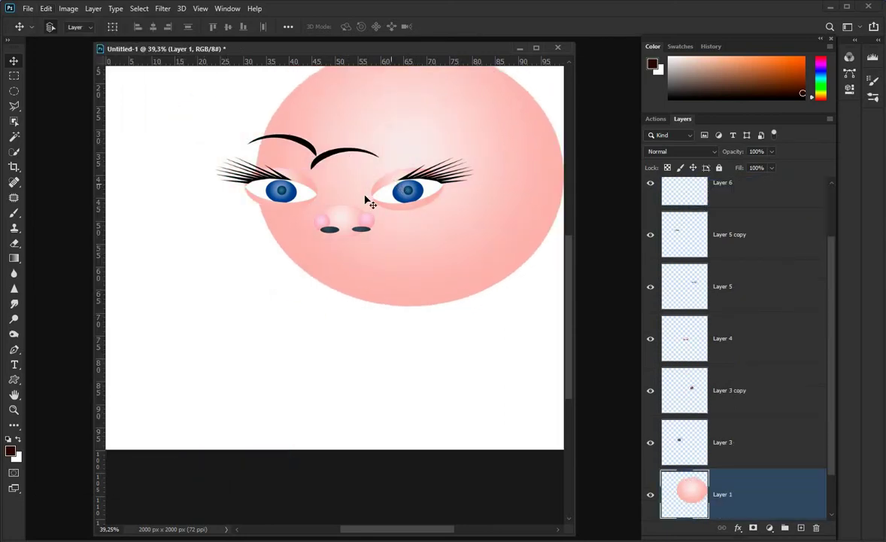
key("ctrl+z")
mouse_move(321, 157)
left_mouse_down()
mouse_move(399, 154)
mouse_move(318, 155)
mouse_move(312, 143)
mouse_move(328, 154)
mouse_move(316, 158)
mouse_move(325, 120)
mouse_move(303, 144)
mouse_move(307, 132)
mouse_move(309, 145)
left_mouse_up()
key("ctrl+z")
key("ctrl+t")
key("Return")
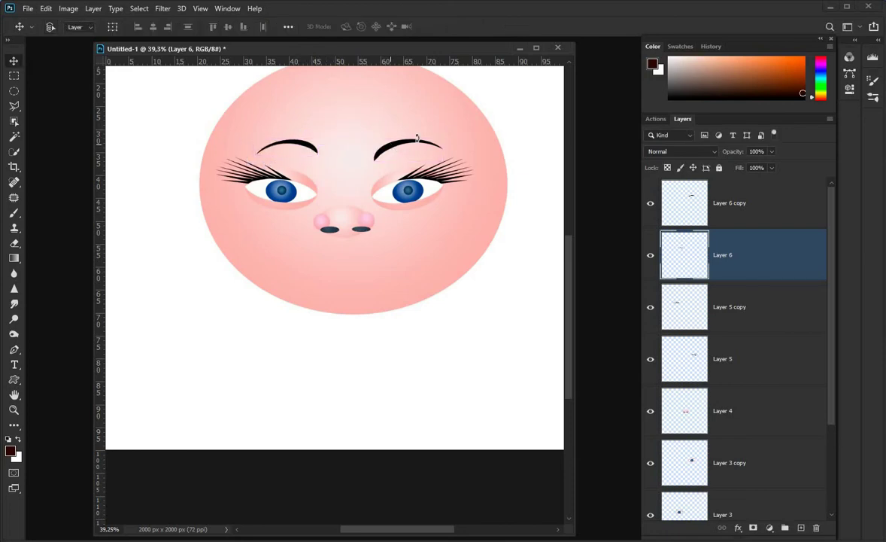
Reduce and reposition the right eyebrow with Free Transform to match the left one
key("ctrl+t")
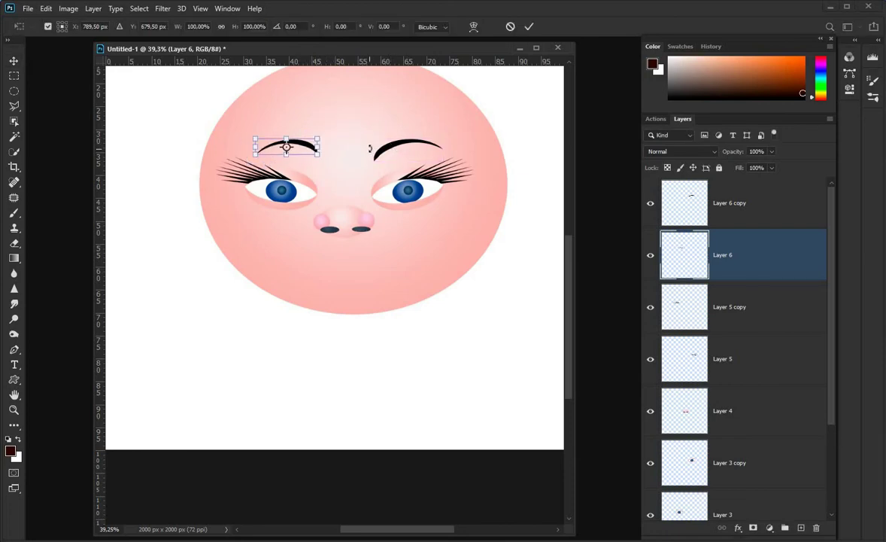
key("Return")
left_click(411, 147)
key("ctrl+t")
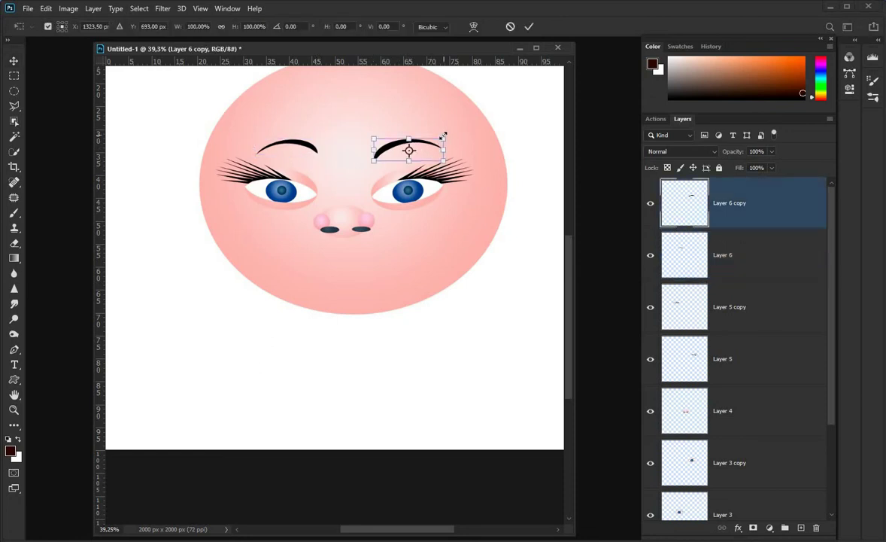
left_click_drag(443, 138, 450, 138)
left_click_drag(405, 159, 398, 147)
key("Return")
Shift the face circle slightly down and draw an elliptical selection for the mouth below the nose
left_click_drag(371, 243, 376, 241)
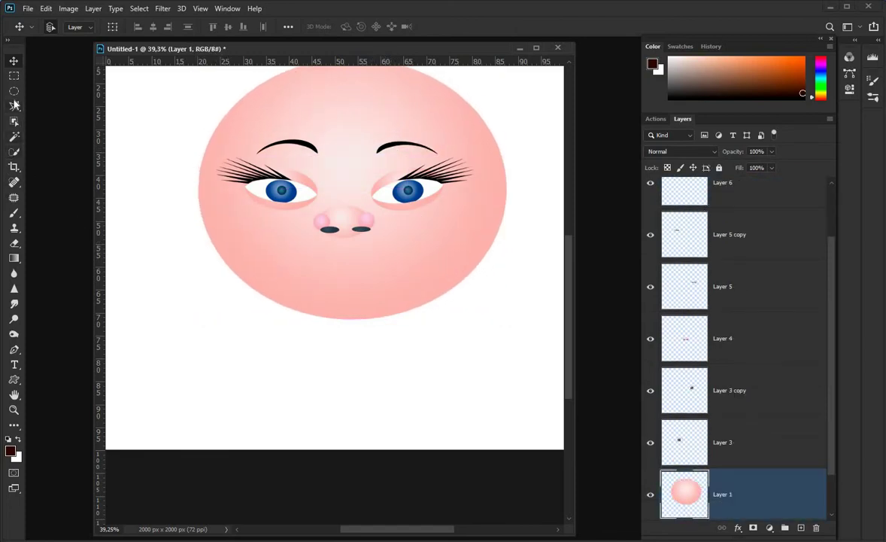
left_click(13, 76)
left_click_drag(306, 241, 376, 290)
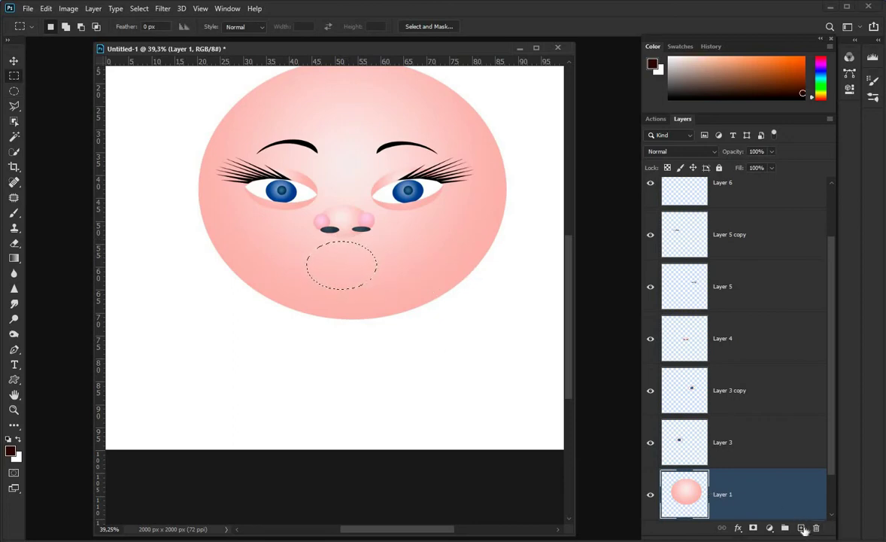
On a new layer, fill the mouth selection with the reversed pink radial gradient, lighter in the centre
left_click(801, 529)
key("g")
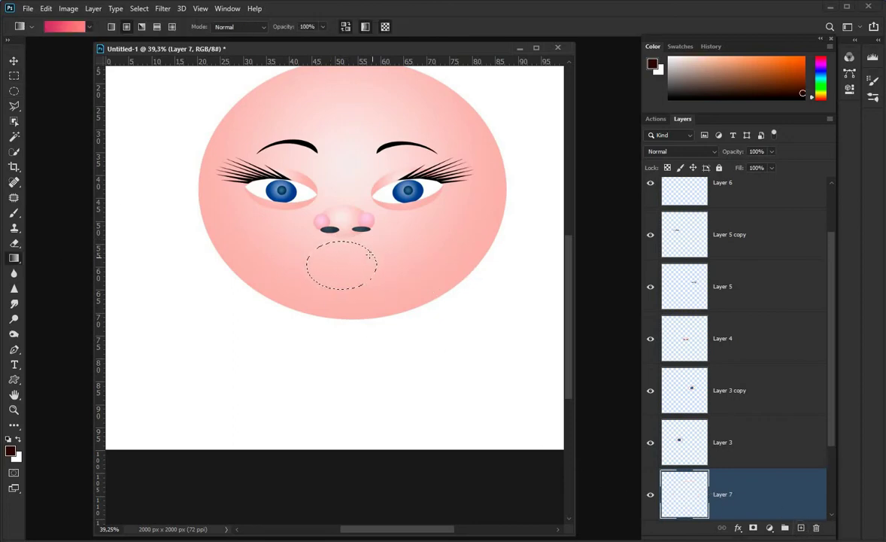
left_click_drag(336, 257, 301, 329)
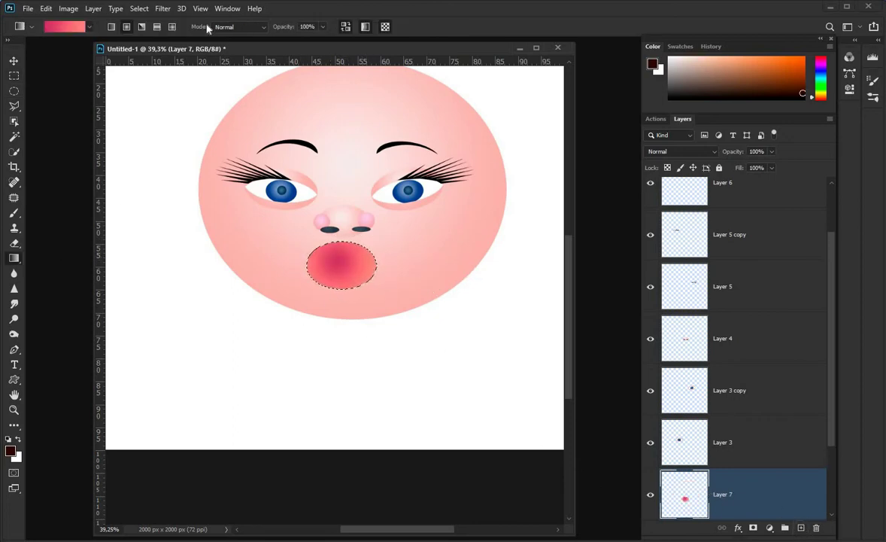
left_click(347, 29)
left_click_drag(341, 263, 301, 332)
Move the elliptical selection up, widen it with Transform Selection, and delete the mouth's upper part to leave a smiling lip
key("m")
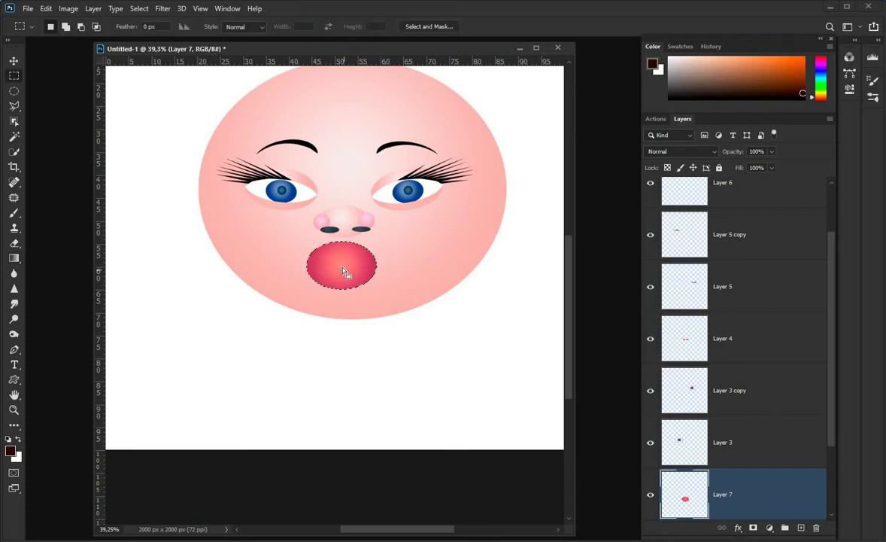
left_click_drag(344, 272, 384, 257)
left_click(139, 9)
left_click(201, 219)
left_click_drag(307, 255, 291, 253)
key("Return")
key("Delete")
key("ctrl+d")
Duplicate the lip and stretch the copy downward to about 168% height, aligning its corners with the original lip
left_click(14, 62)
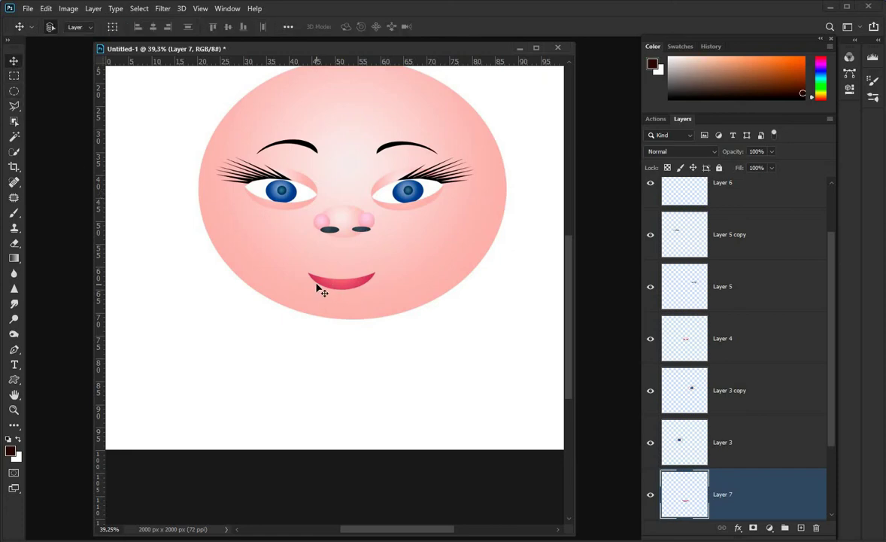
left_click_drag(335, 284, 332, 275)
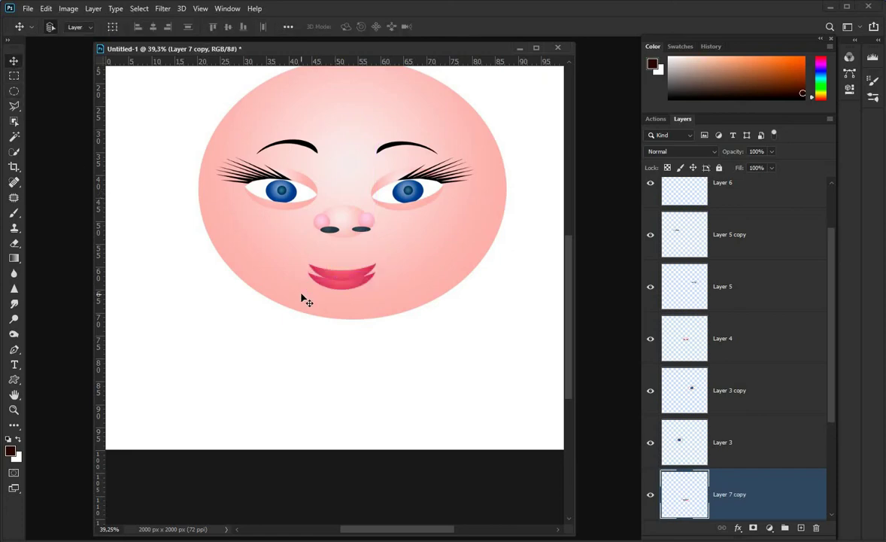
key("ctrl+t")
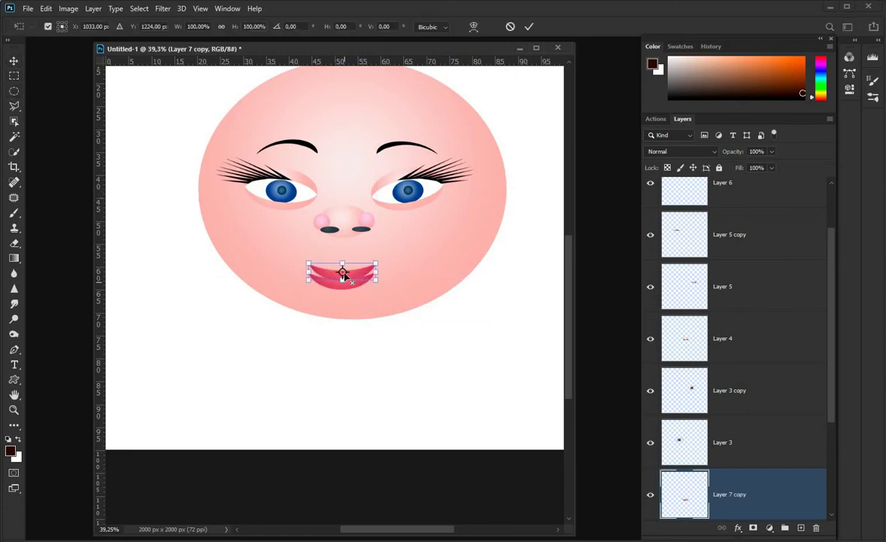
left_click_drag(343, 264, 336, 314)
left_click_drag(370, 283, 374, 276)
left_click_drag(314, 282, 310, 274)
left_click_drag(342, 309, 342, 304)
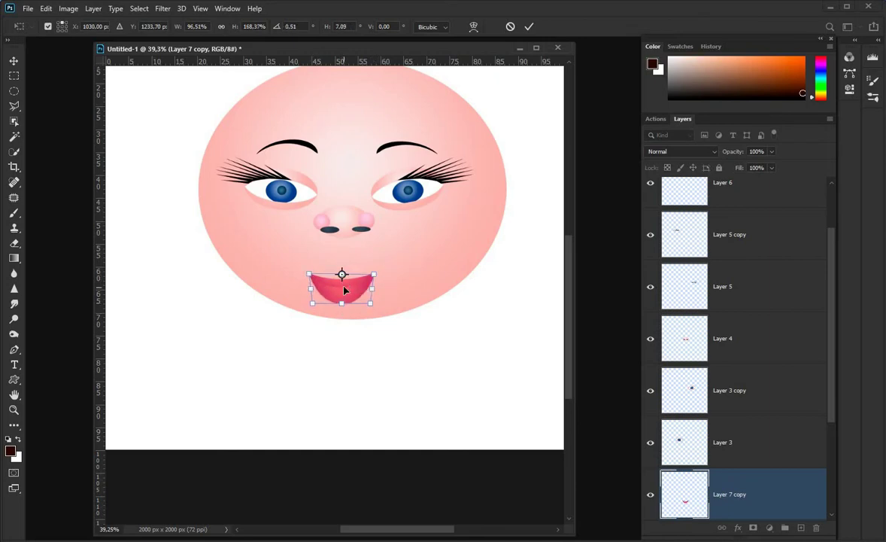
key("Return")
Select both lip layers, move them up closer to the nose and enlarge them slightly
scroll(789, 453, "down", 3)
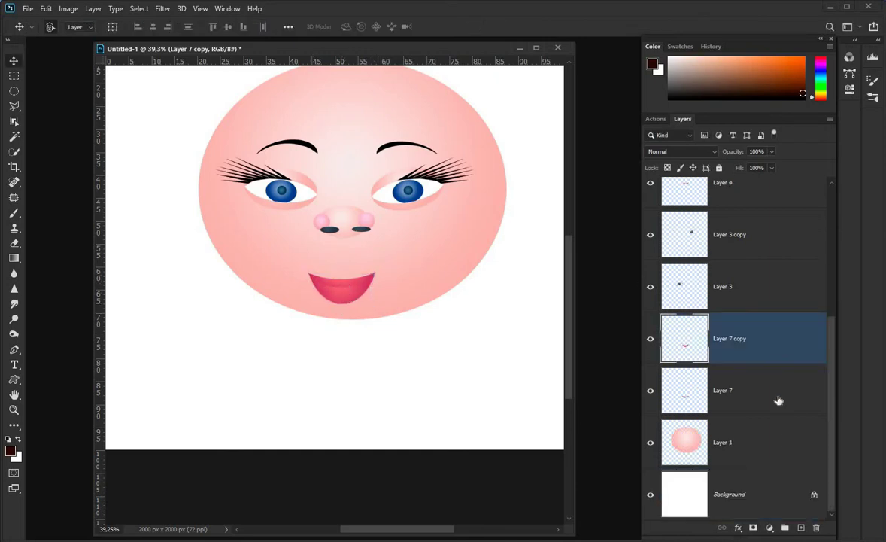
left_click(776, 400, "shift")
left_click_drag(328, 290, 331, 268)
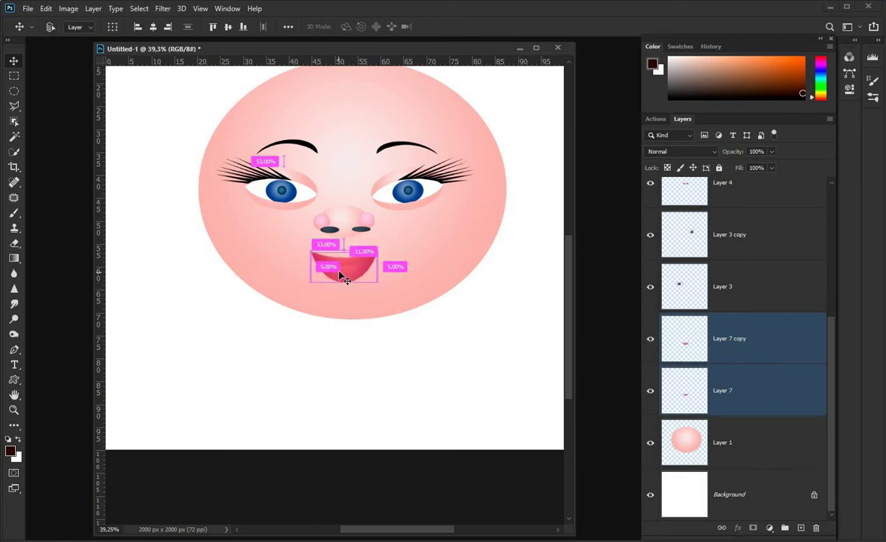
key("ctrl+t")
left_click_drag(376, 249, 309, 257)
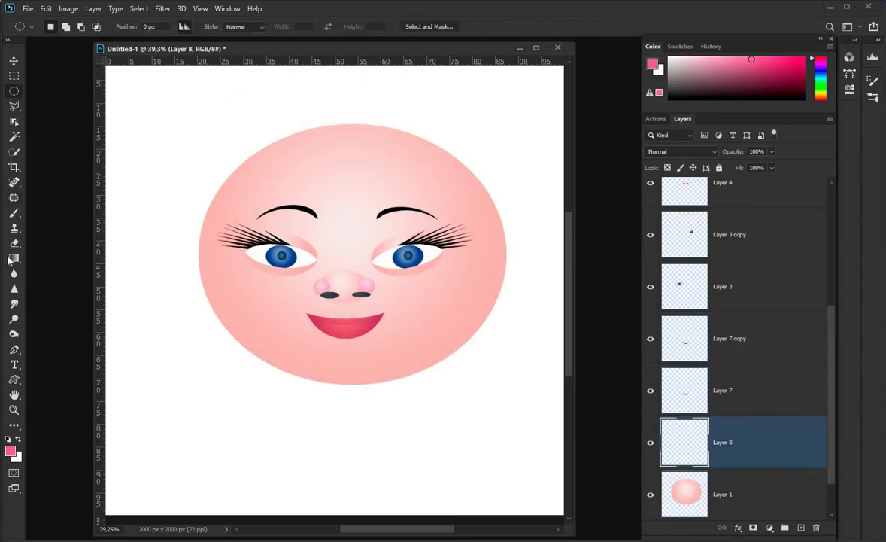
Add a soft round blush to the right cheek with a pink-to-transparent radial gradient on the empty layer above the face
left_click(12, 258)
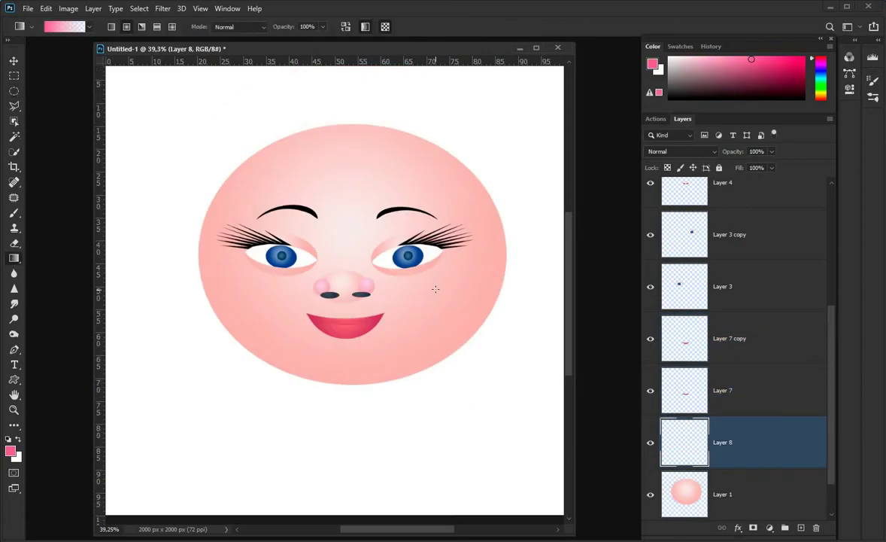
left_click_drag(468, 316, 468, 316)
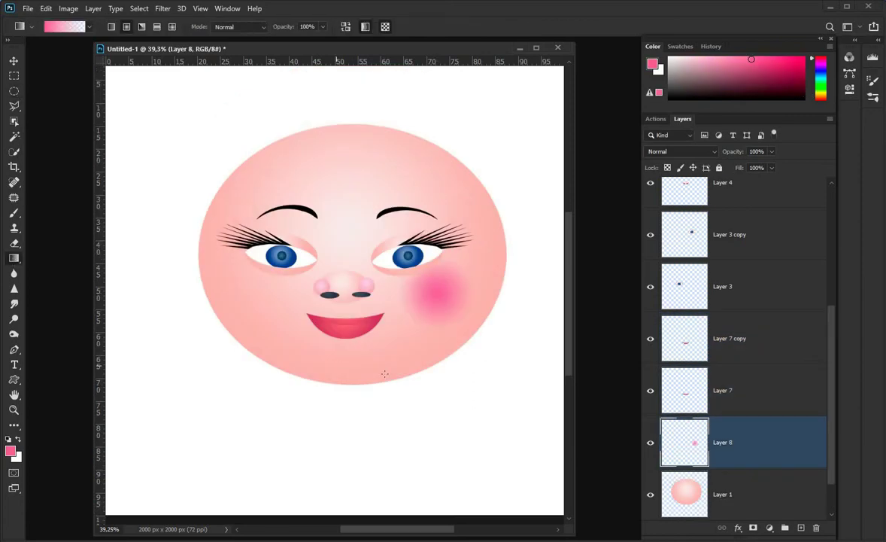
Duplicate the right cheek's blush layer and place the copy at the same height on the left cheek
left_click_drag(793, 451, 802, 529)
left_click(14, 61)
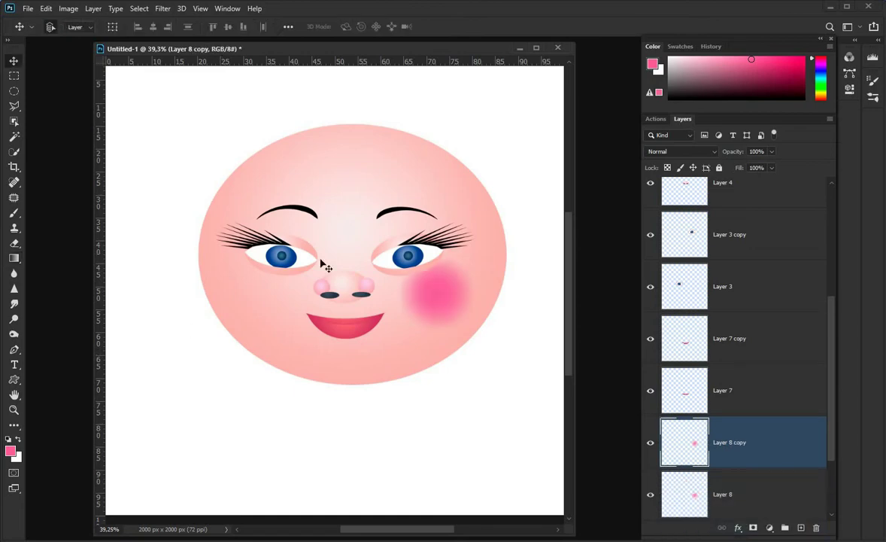
left_click_drag(439, 286, 260, 292)
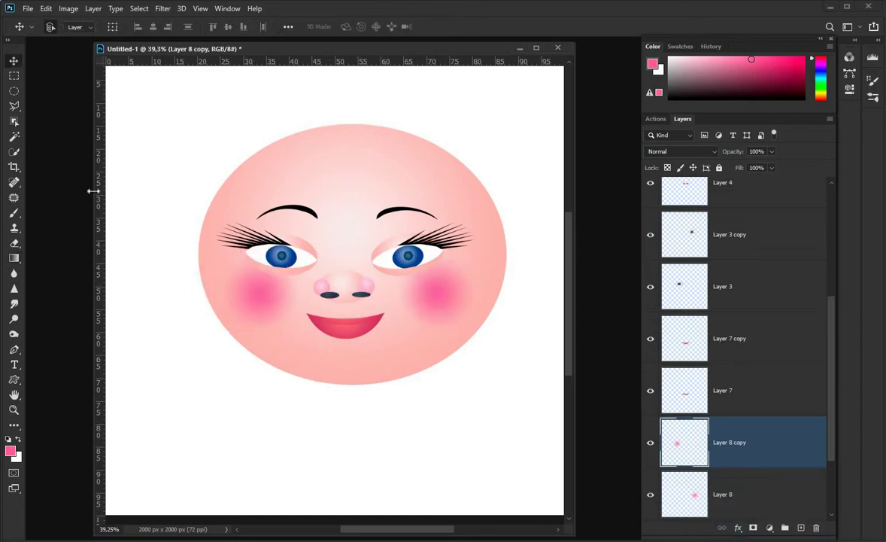
Lower both eyebrows slightly so they sit closer to the eyes
left_click_drag(306, 211, 304, 221)
mouse_move(407, 212)
left_mouse_down()
mouse_move(414, 214)
mouse_move(395, 215)
left_mouse_up()
On a new topmost layer, build a curly hair selection from overlapping ellipses running over the head from the left cheek to the right
left_click(801, 529)
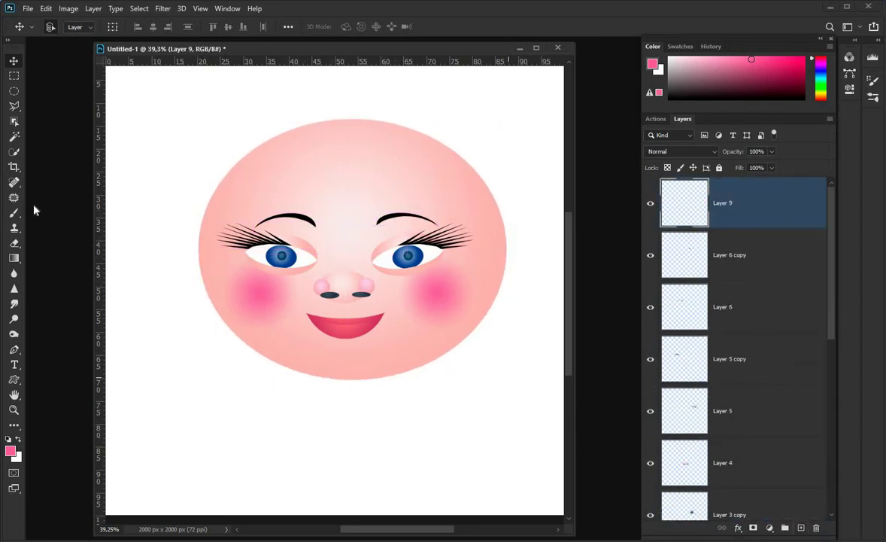
left_click(14, 92)
left_click_drag(163, 242, 217, 298)
left_click_drag(156, 190, 218, 252)
left_click_drag(170, 152, 249, 216)
left_click_drag(198, 117, 284, 188)
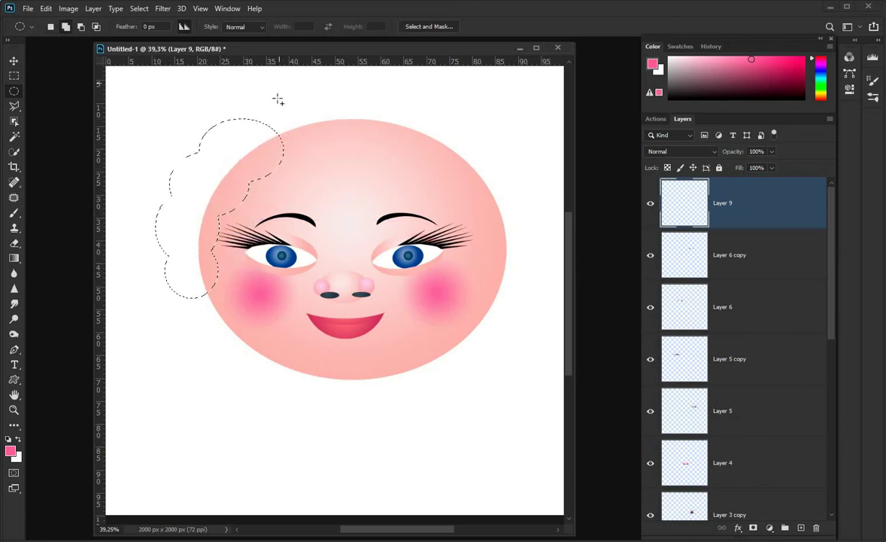
left_click_drag(271, 88, 364, 169)
left_click_drag(350, 87, 454, 193)
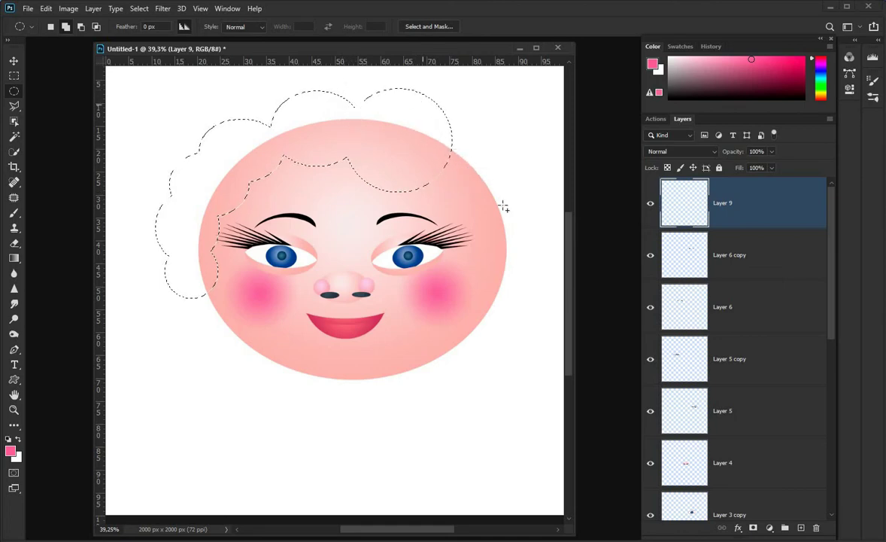
left_click_drag(423, 103, 521, 199)
left_click_drag(476, 177, 529, 284)
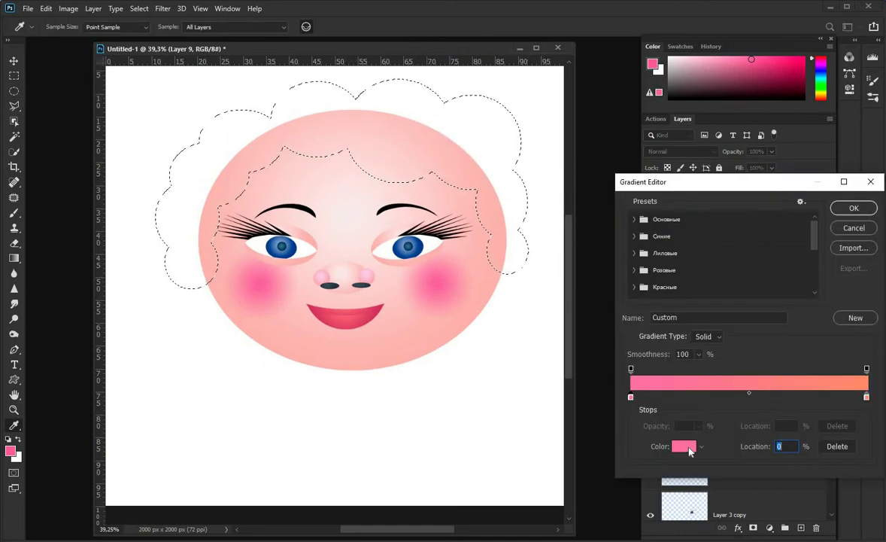
Change the gradient's starting stop to dark maroon, keep the orange end stop, and reverse the gradient
left_click(686, 447)
left_click(792, 245)
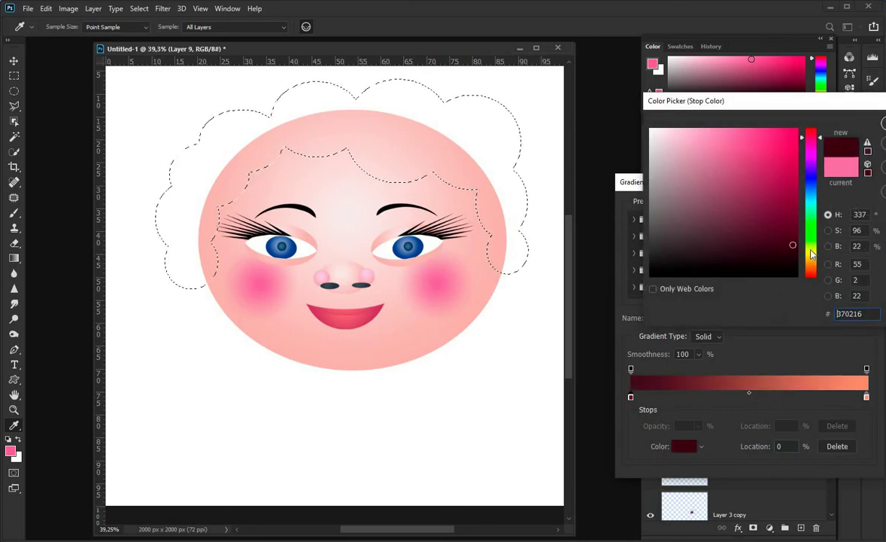
left_click(813, 136)
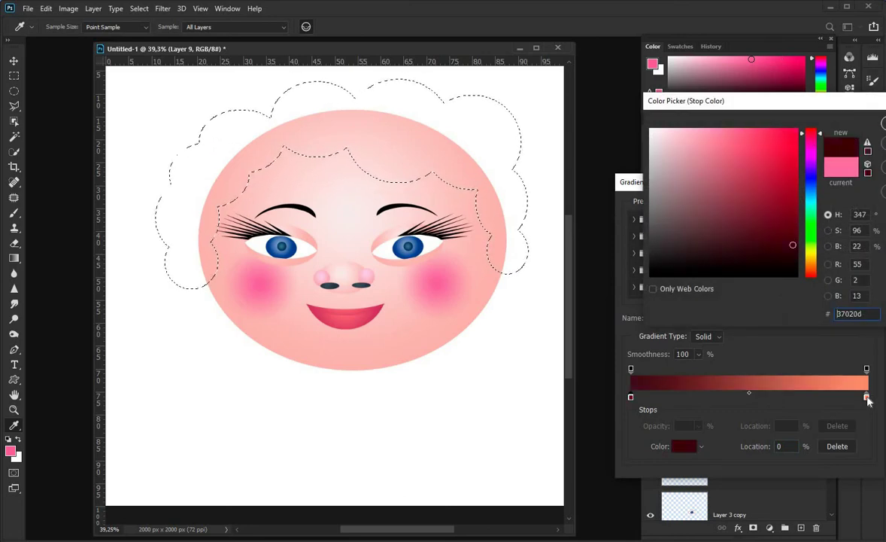
key("Return")
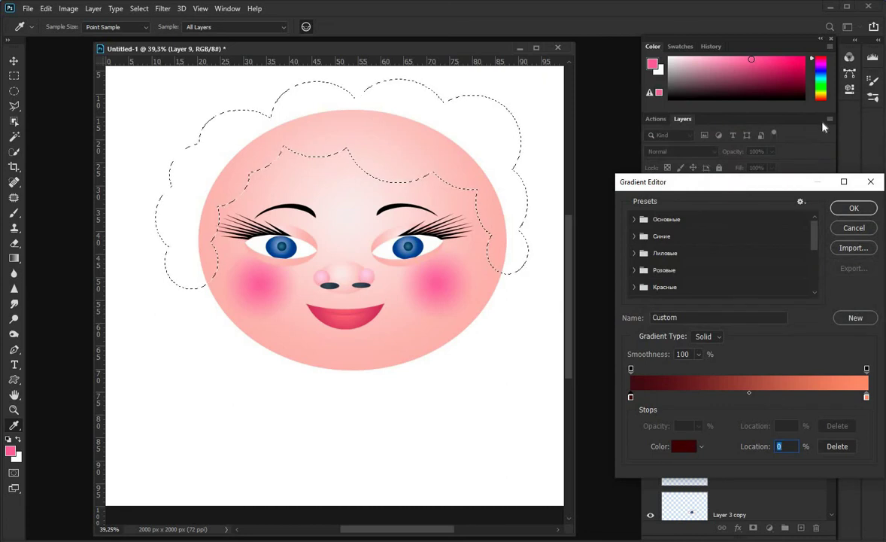
key("Return")
left_click(348, 27)
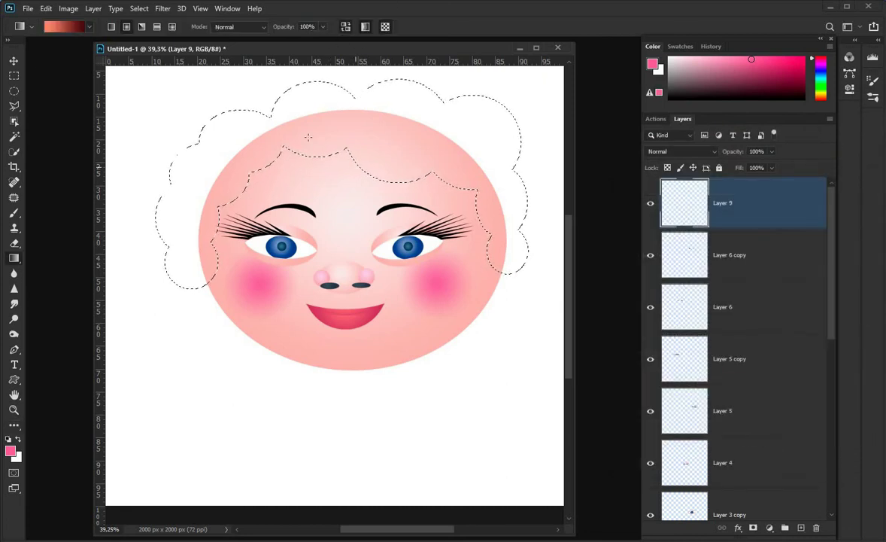
Fill the hair selection with the radial gradient, orange at the upper curls fading to dark maroon at both ends
left_click_drag(227, 152, 344, 139)
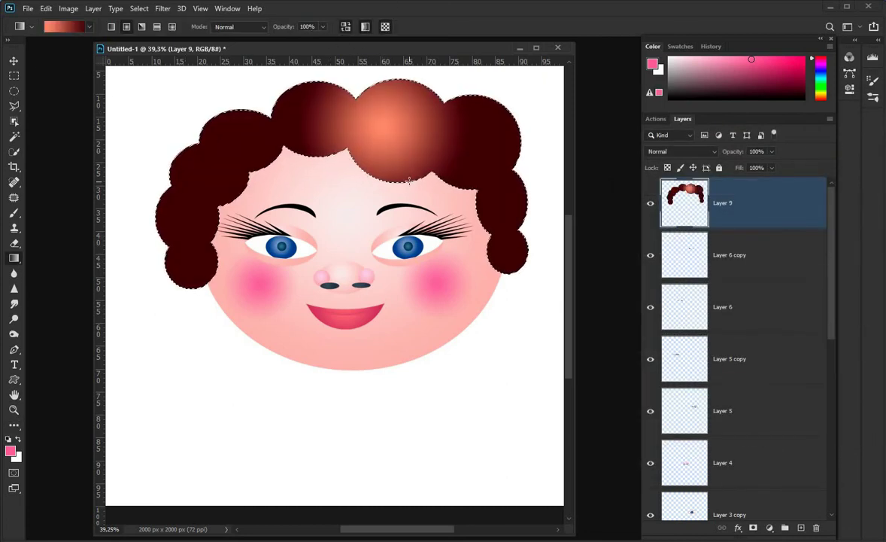
left_click_drag(207, 239, 184, 261)
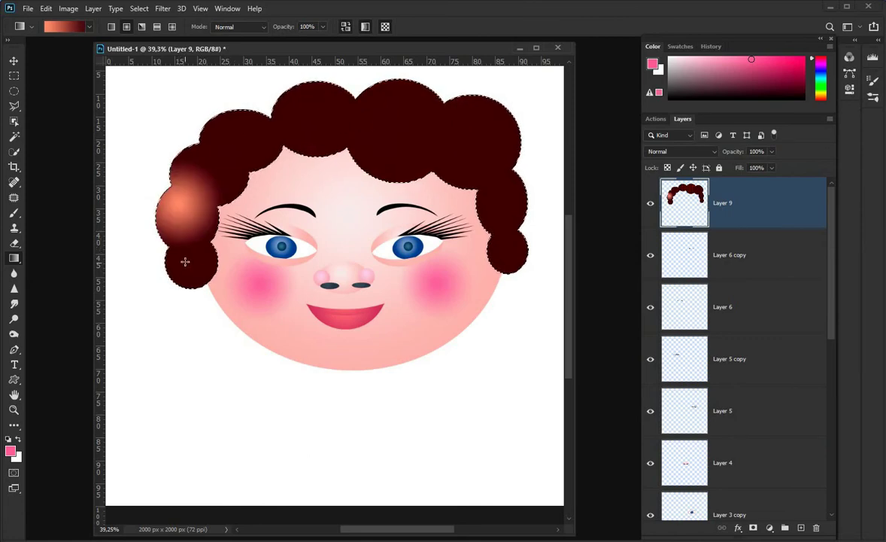
left_click_drag(498, 260, 410, 249)
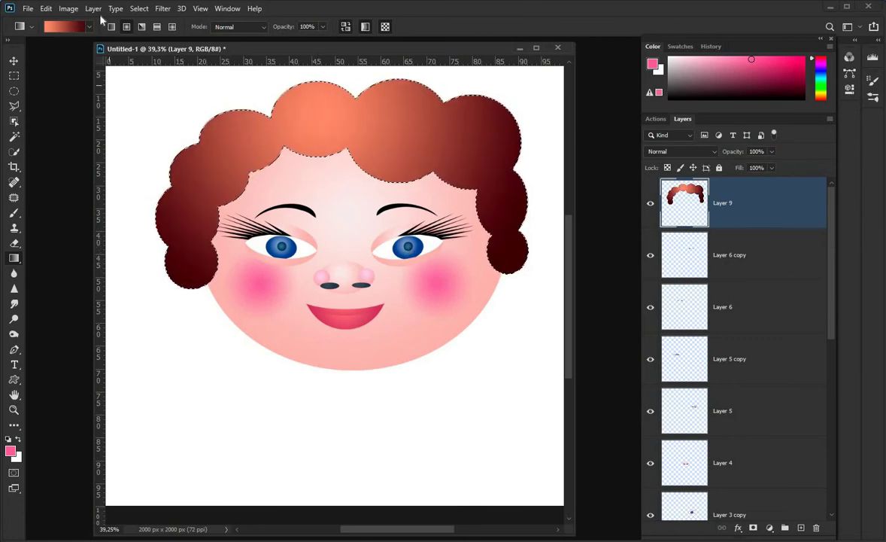
Edit the foreground-to-transparent gradient with light yellow f8e993 as its first color stop and the midpoint at 30%
left_click(68, 29)
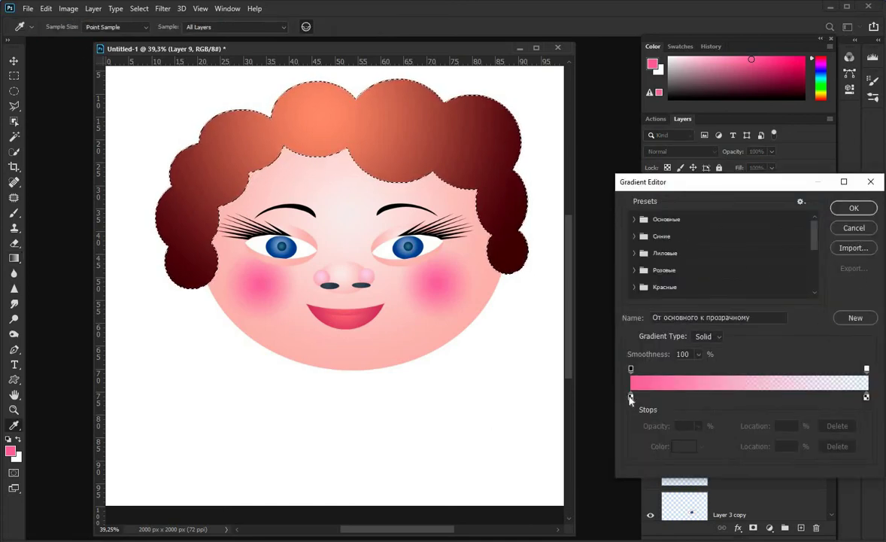
left_click(632, 398)
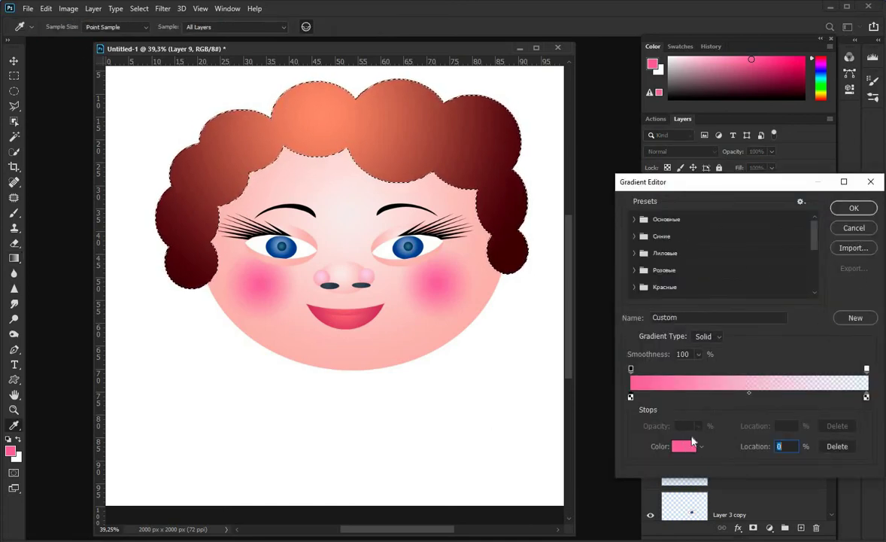
left_click(690, 444)
left_click(812, 259)
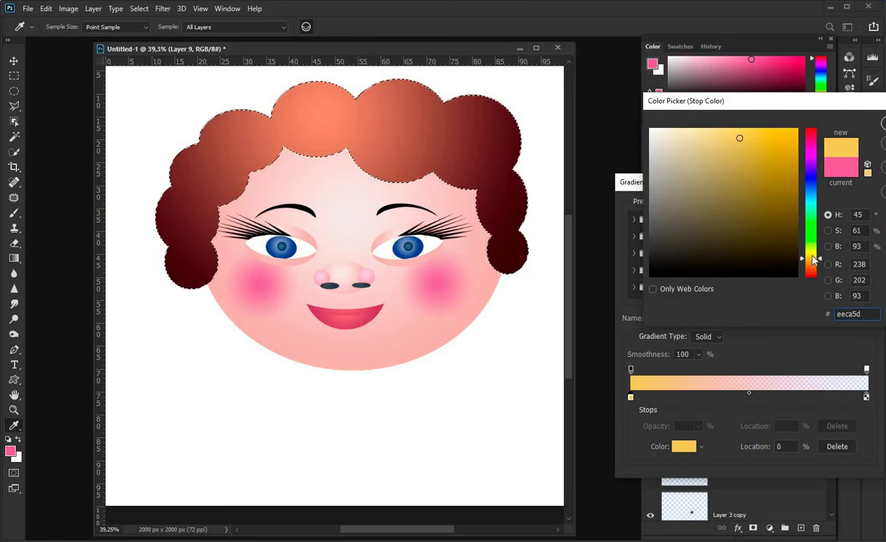
left_click(710, 132)
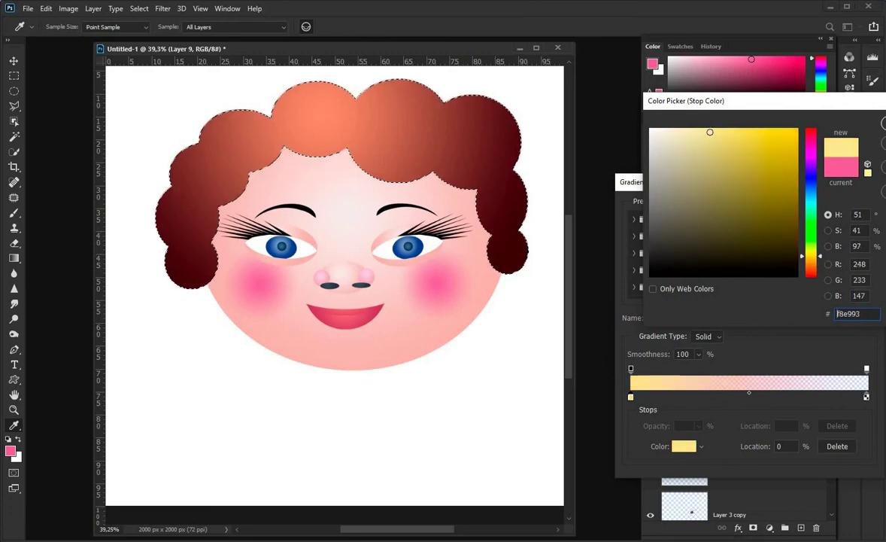
left_click(881, 124)
left_click(755, 394)
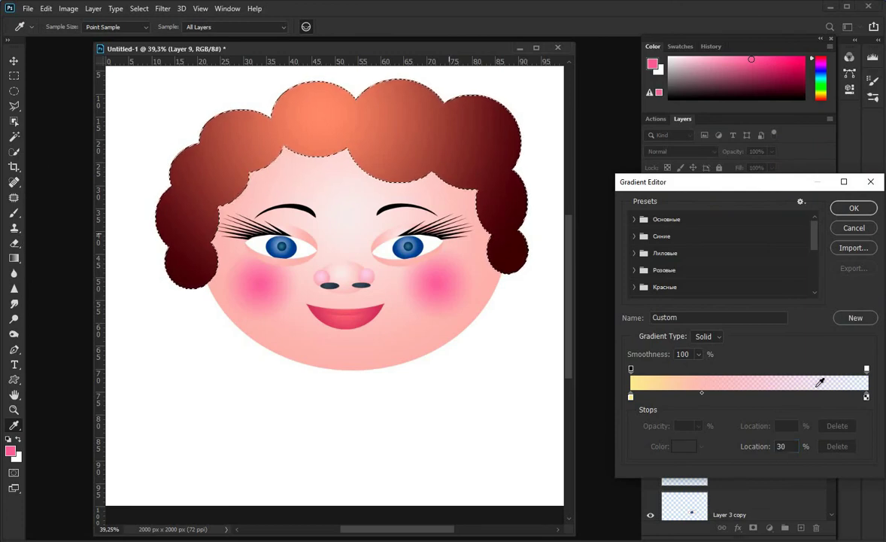
left_click(862, 212)
left_click_drag(229, 128, 198, 162)
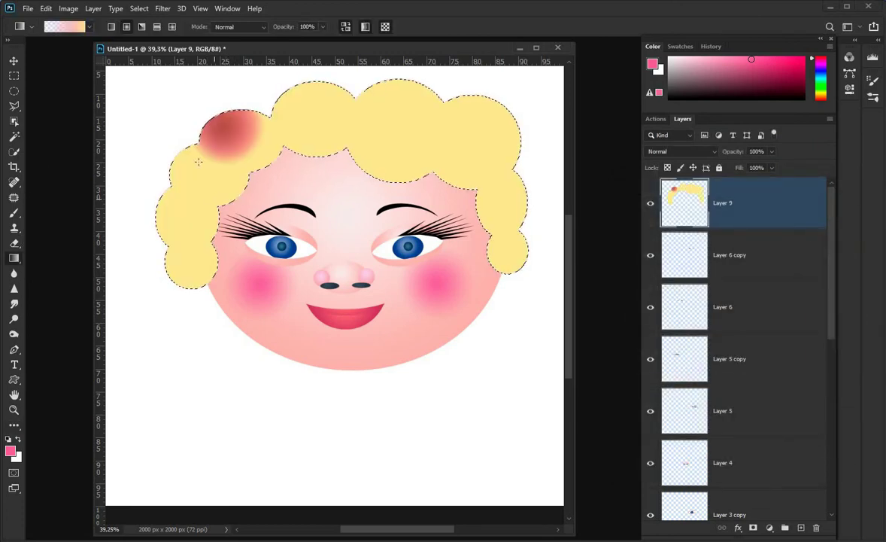
left_click(50, 8)
left_click(82, 16)
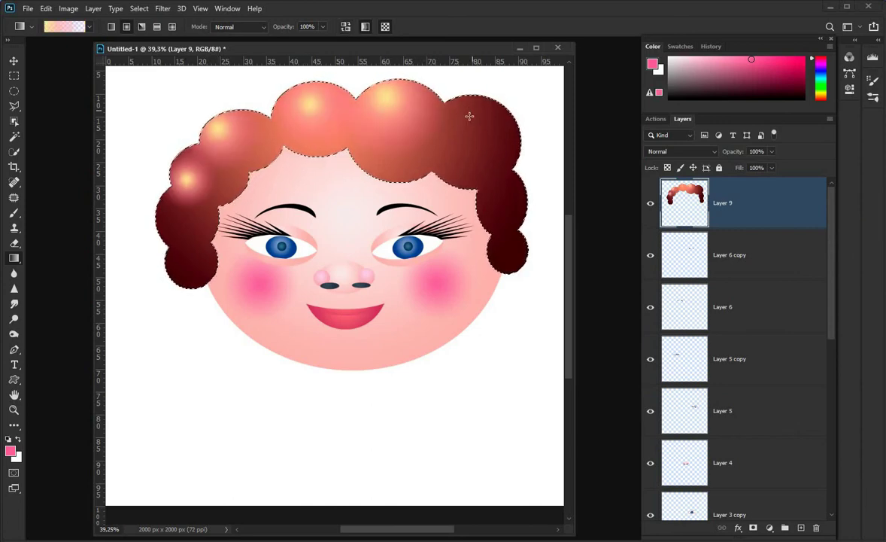
Add yellow radial highlights to the individual curls, and move the deselected hair slightly down and right over the head
left_click_drag(174, 249, 167, 330)
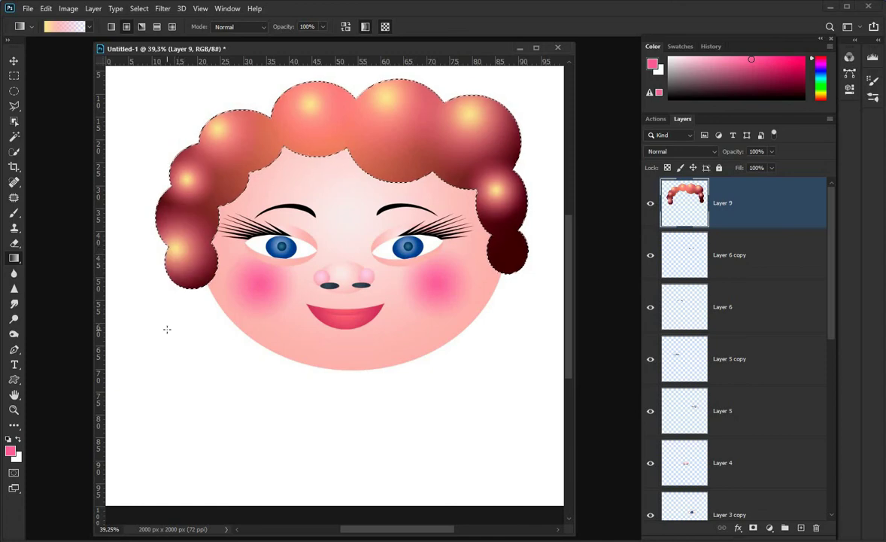
key("m")
key("ctrl+d")
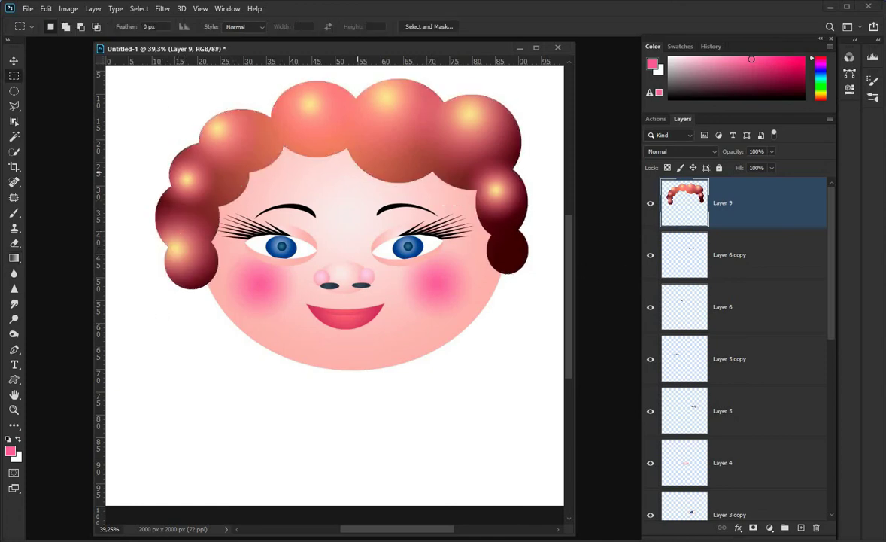
left_click(14, 61)
left_click_drag(440, 136, 441, 143)
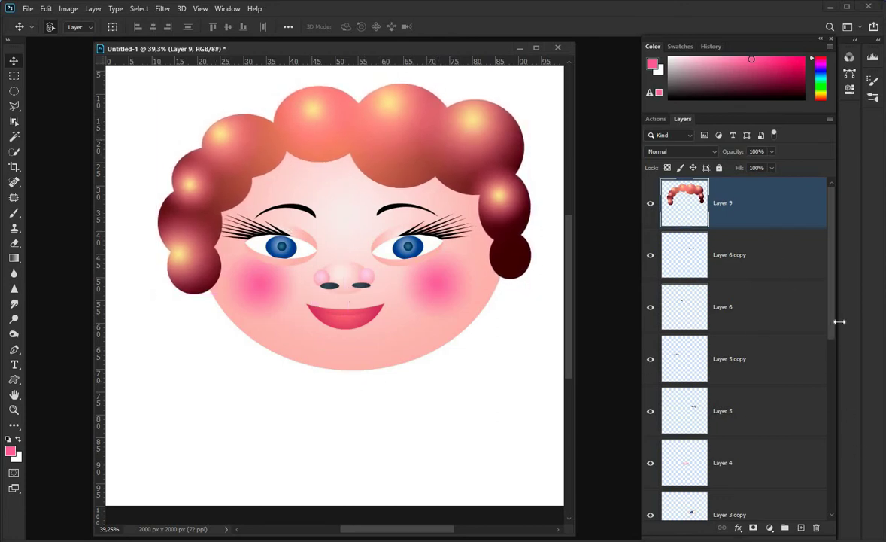
Create a new layer beneath the face layer and make a wide elliptical selection for the neck overlapping the chin
left_click_drag(833, 323, 848, 508)
left_click(784, 496)
left_click(801, 528)
left_click(14, 91)
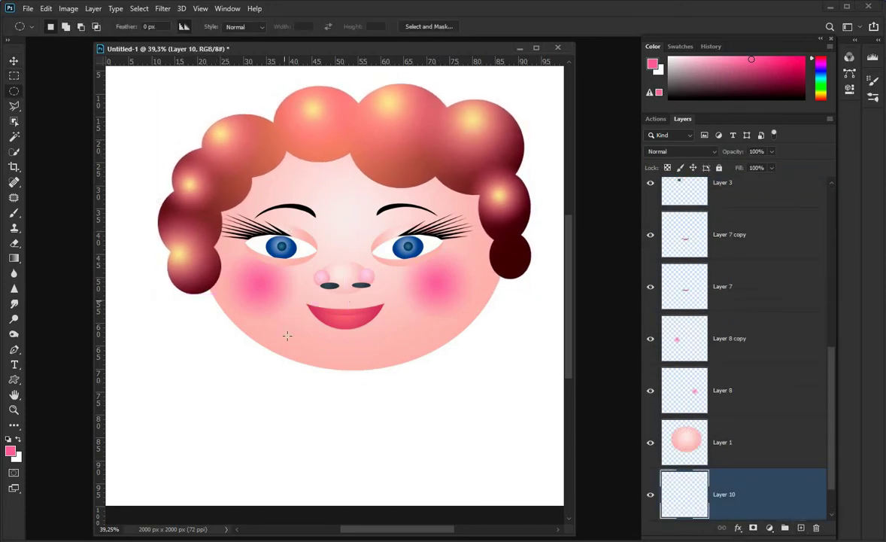
left_click_drag(284, 358, 407, 384)
Fill the neck ellipse with a light pink preset radial gradient, and shift the deselected neck slightly left and down under the chin
left_click(14, 257)
left_click(66, 27)
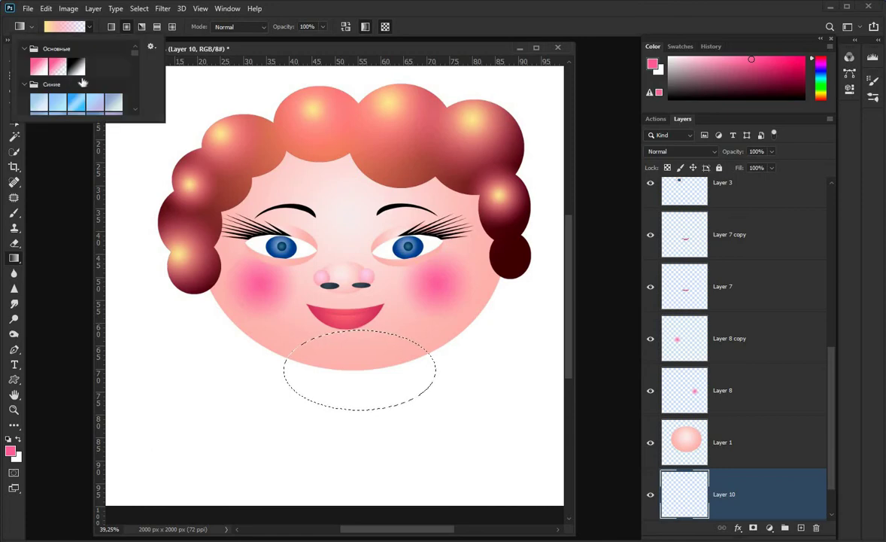
scroll(84, 81, "down", 2)
scroll(84, 81, "down", 3)
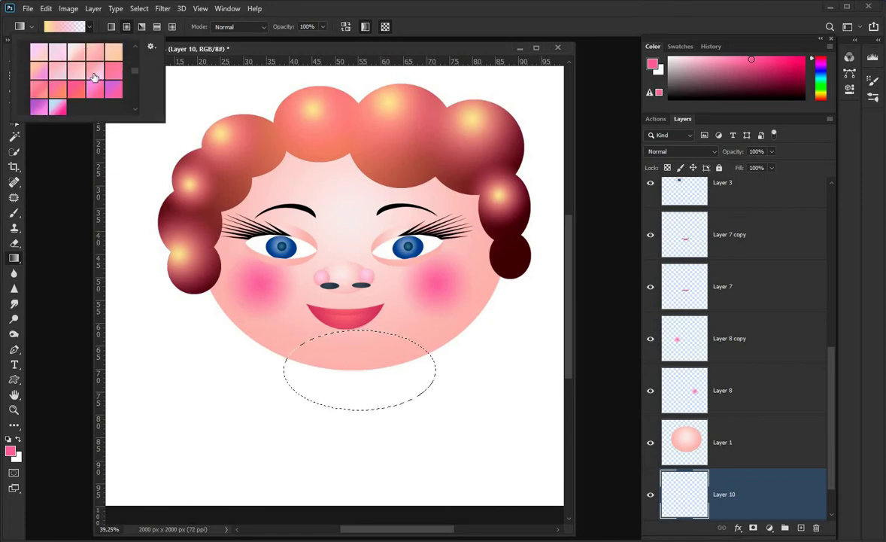
left_click(92, 73)
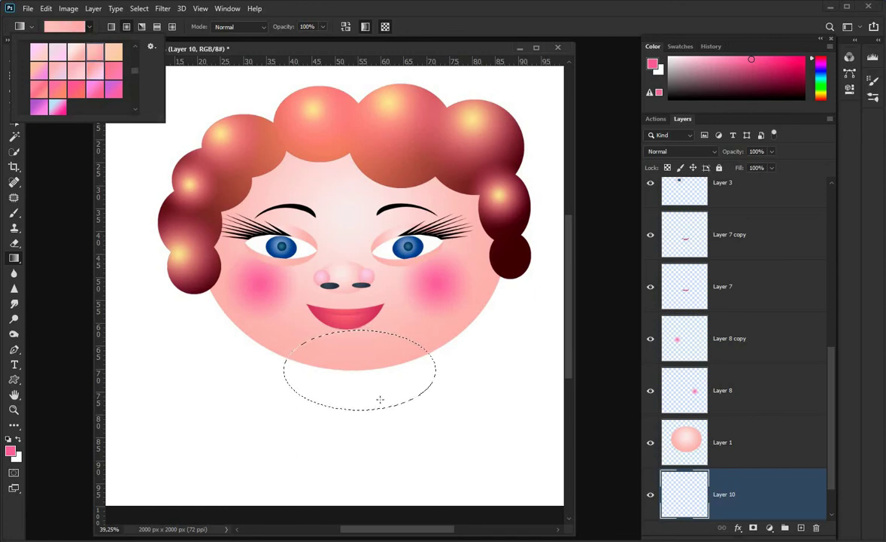
left_click_drag(347, 370, 369, 424)
key("ctrl+d")
key("m")
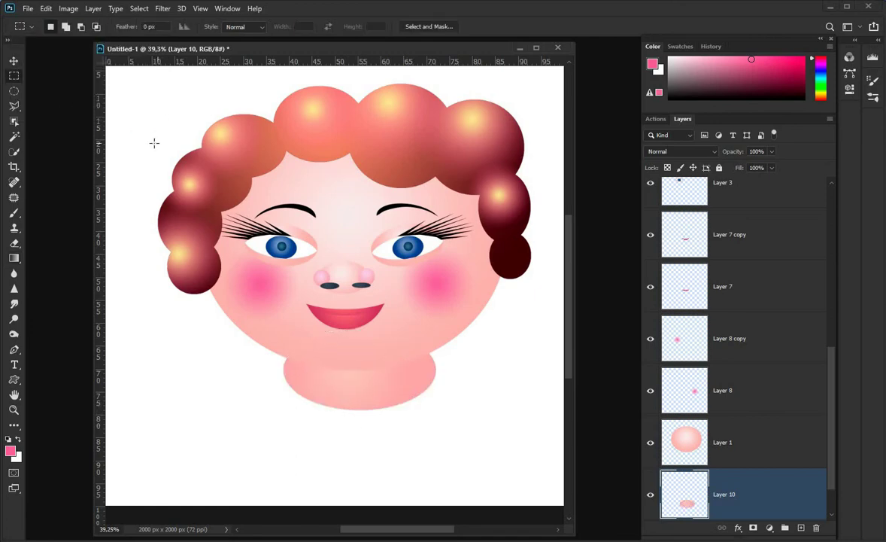
left_click(18, 62)
left_click_drag(342, 393, 335, 396)
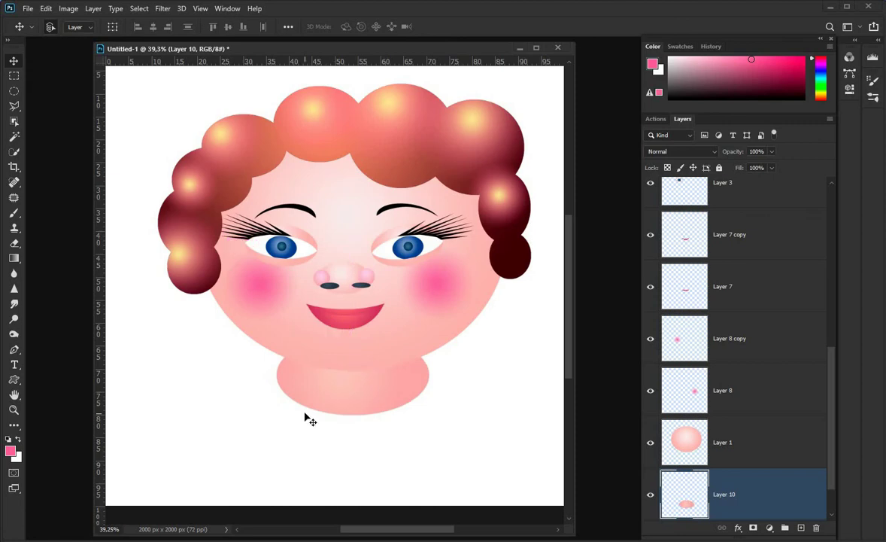
Adjust the neck's tones with Levels, setting the input levels to 26, 0.92 and 228
left_click(69, 8)
mouse_move(88, 38)
left_click(249, 48)
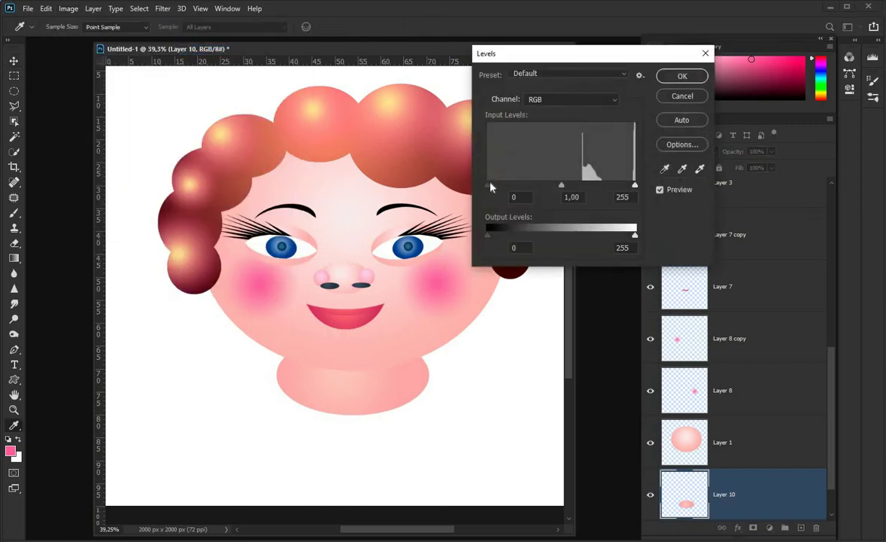
left_click_drag(546, 185, 566, 188)
left_click_drag(489, 186, 518, 187)
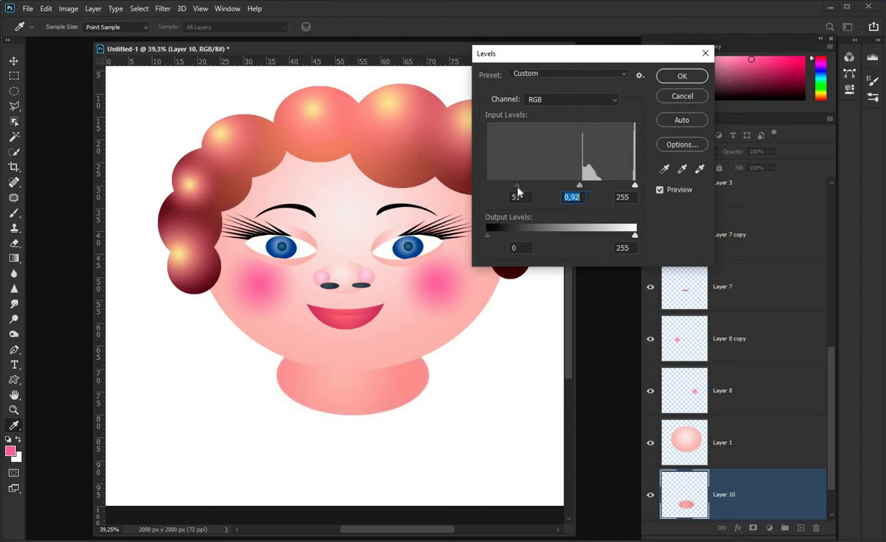
left_click_drag(635, 185, 618, 187)
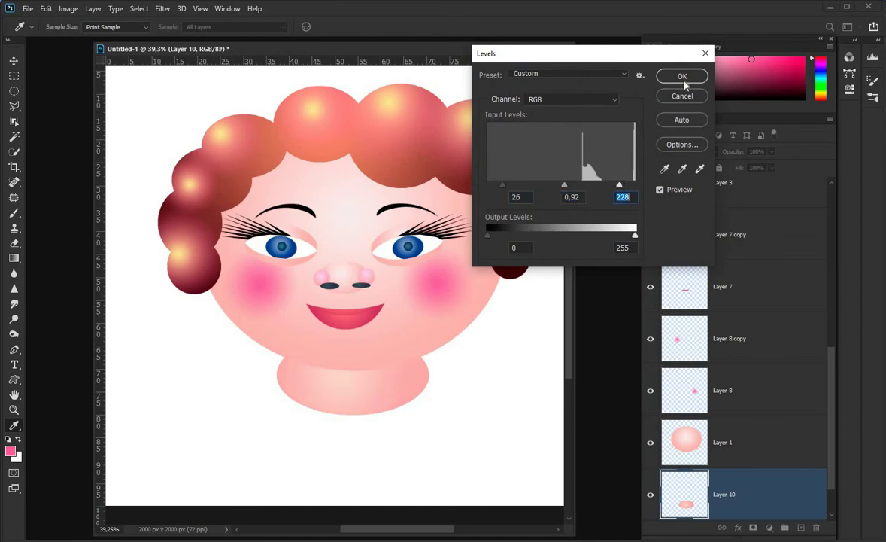
left_click(683, 78)
Make a large elliptical selection for the shoulders below the neck, and add a smaller ellipse at each lower side for the arms
left_click(13, 90)
mouse_move(186, 350)
left_mouse_down()
mouse_move(541, 525)
mouse_move(534, 518)
left_mouse_up()
mouse_move(478, 447)
left_mouse_down()
mouse_move(476, 440)
mouse_move(477, 459)
left_mouse_up()
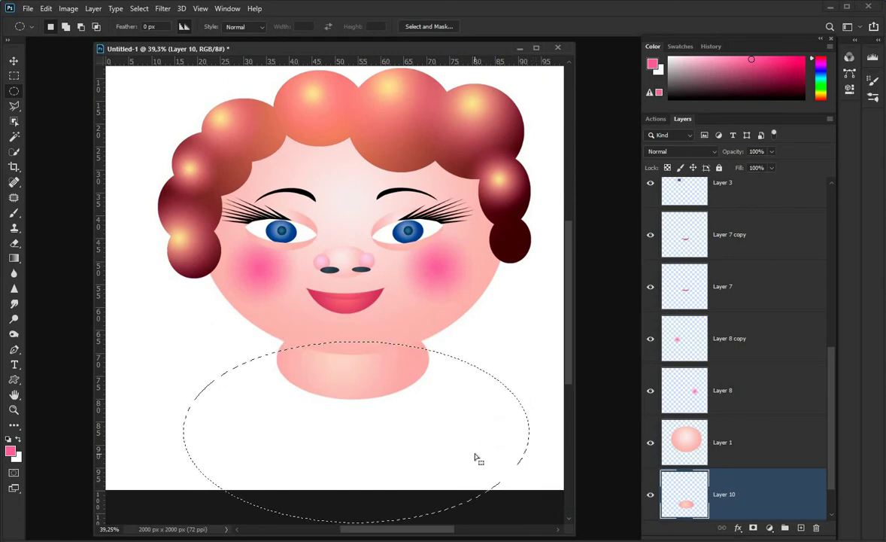
key("shift")
left_click_drag(175, 514, 176, 514)
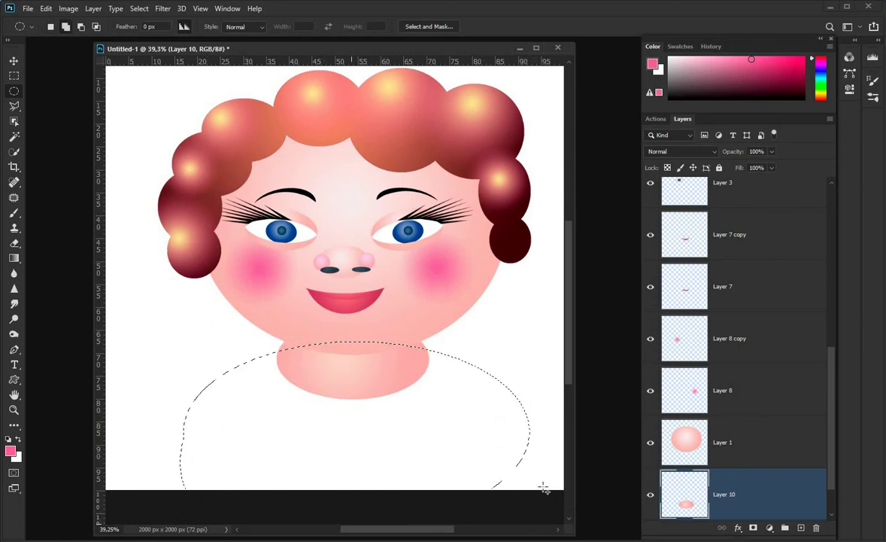
left_click_drag(493, 458, 532, 508)
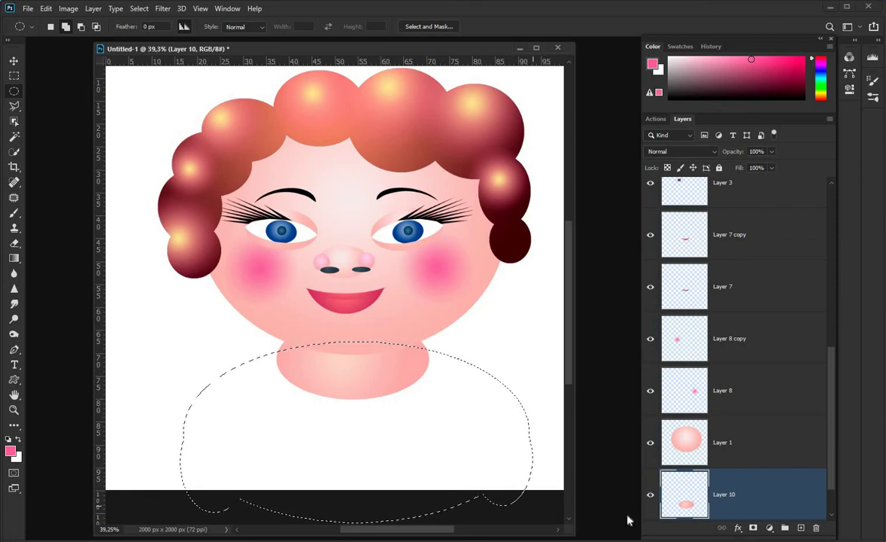
Create a new layer beneath the neck layer and fill the shoulder selection with a green-to-blue preset radial gradient centred below the neck
scroll(811, 498, "down", 2)
left_click(811, 497)
left_click(801, 528)
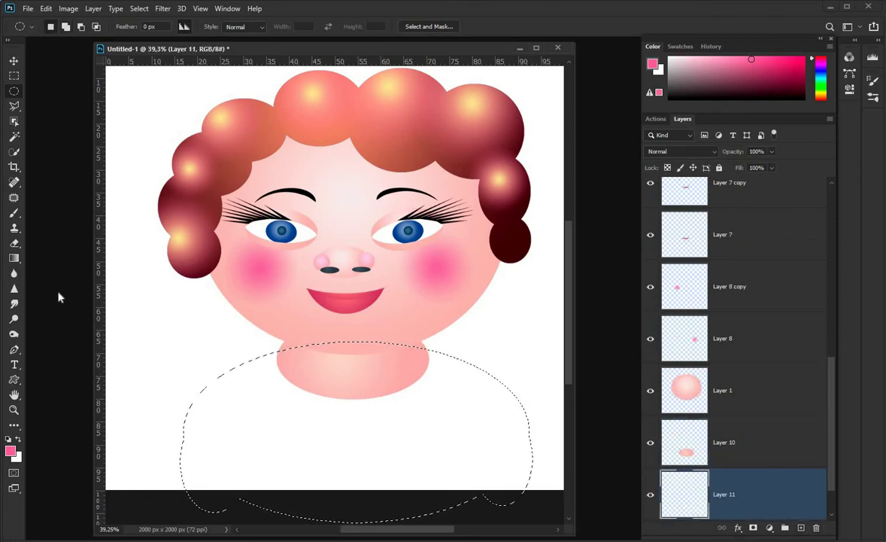
left_click(45, 8)
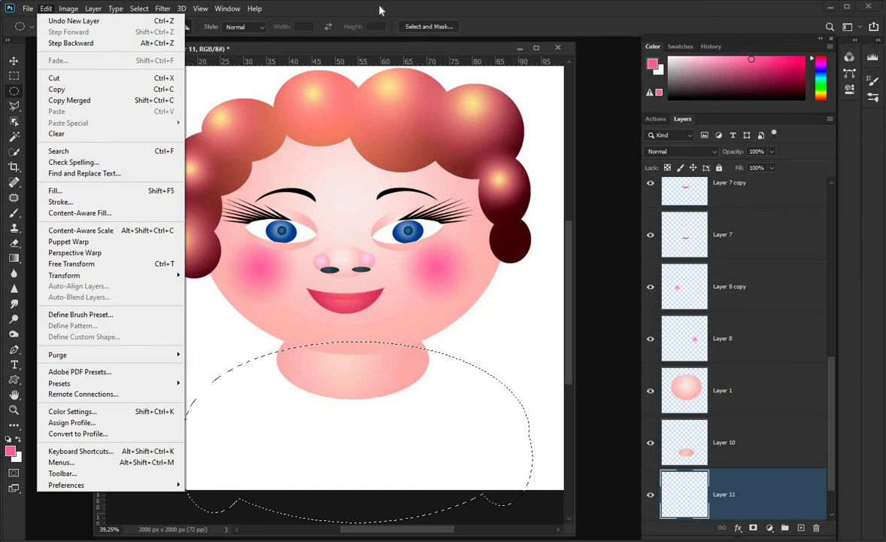
left_click(380, 10)
left_click(14, 258)
left_click(89, 27)
scroll(98, 74, "down", 2)
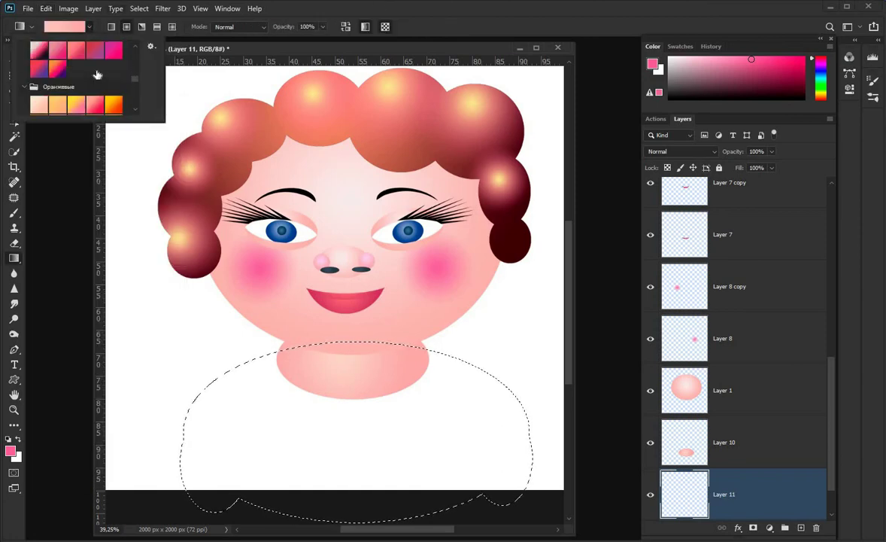
scroll(97, 74, "down", 8)
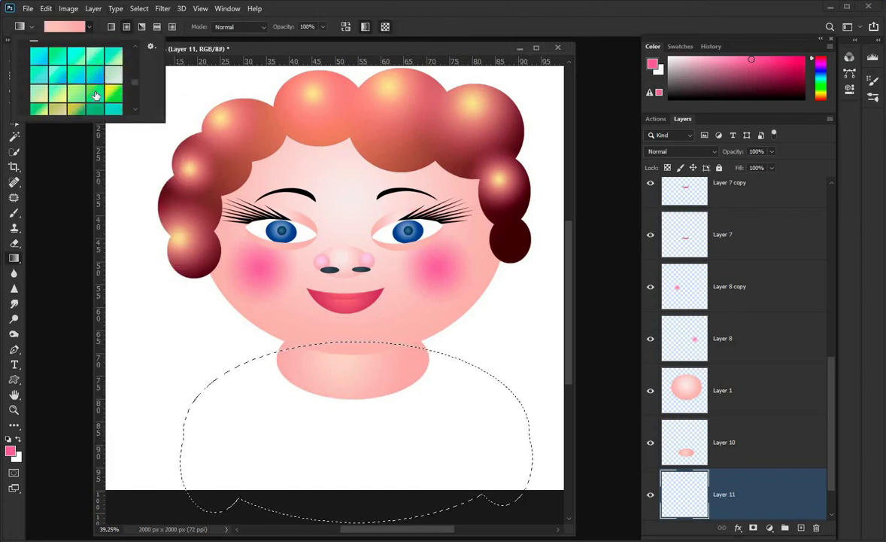
left_click(95, 56)
left_click_drag(352, 395, 447, 508)
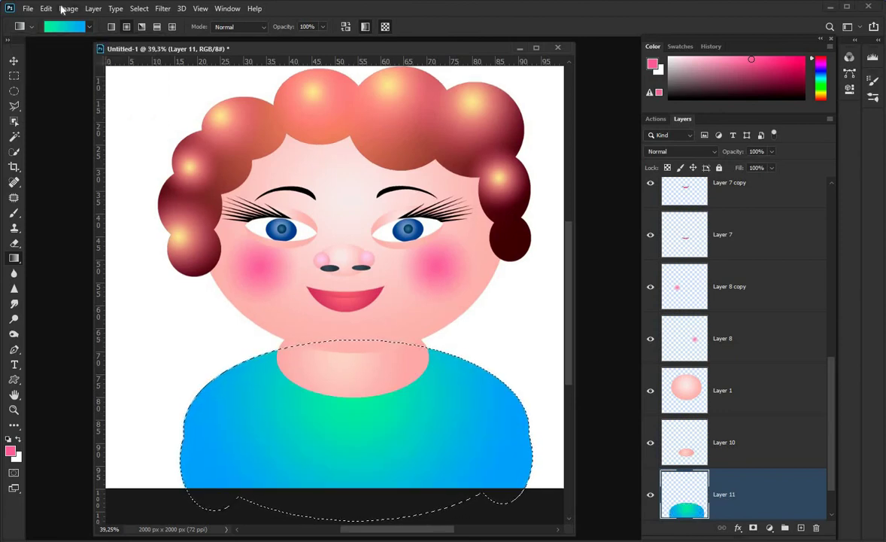
Deepen the sweater's colours with Levels, setting the black input level to 126, and deselect it
left_click(68, 8)
mouse_move(88, 38)
left_click(282, 47)
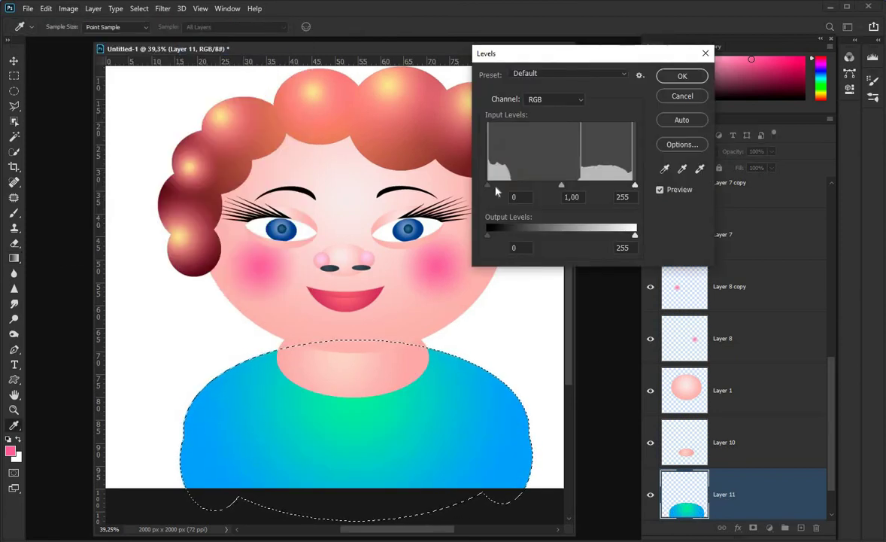
left_click_drag(566, 194, 561, 194)
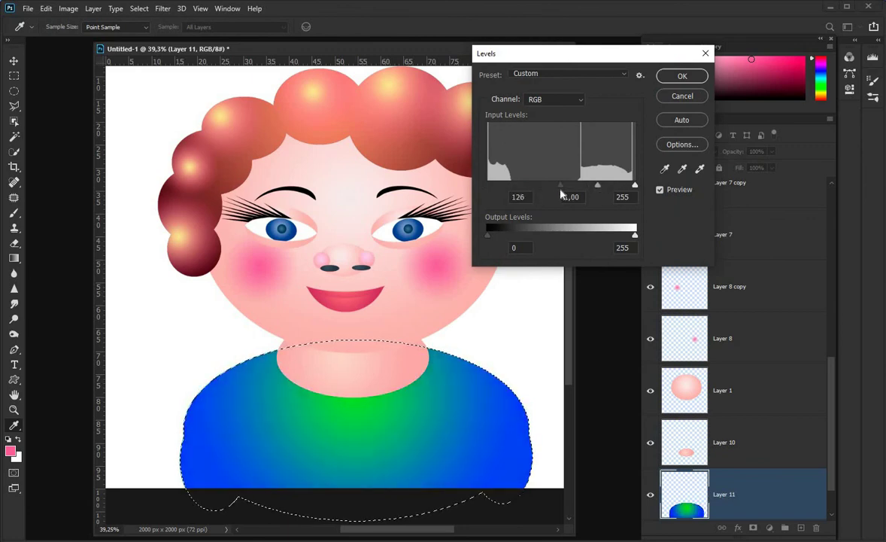
left_click(682, 76)
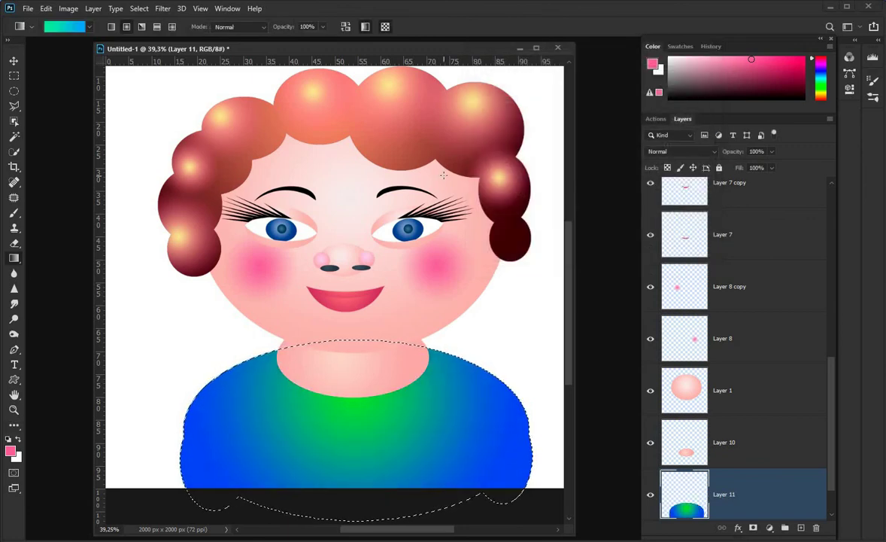
key("m")
key("ctrl+d")
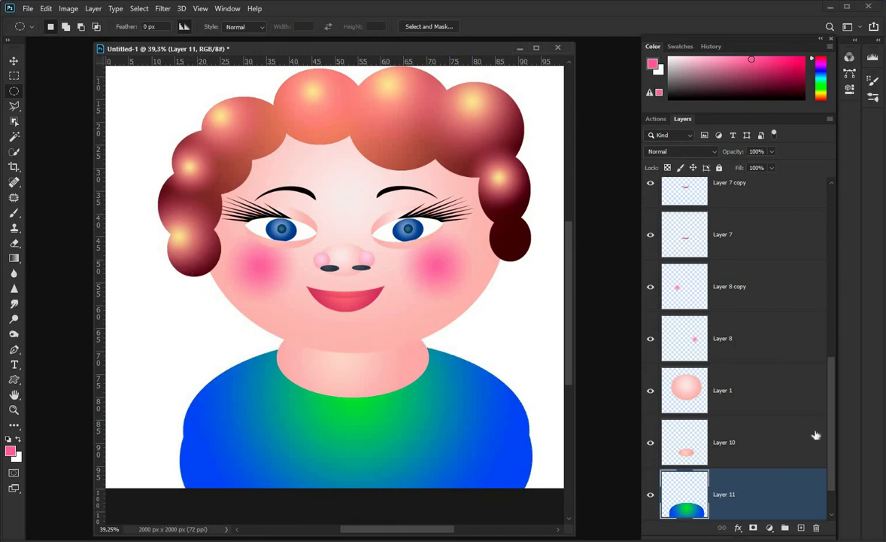
Create a new layer above the neck layer and outline two pointed collar flaps meeting below the neck with the Polygonal Lasso
scroll(796, 505, "down", 1)
key("alt+]")
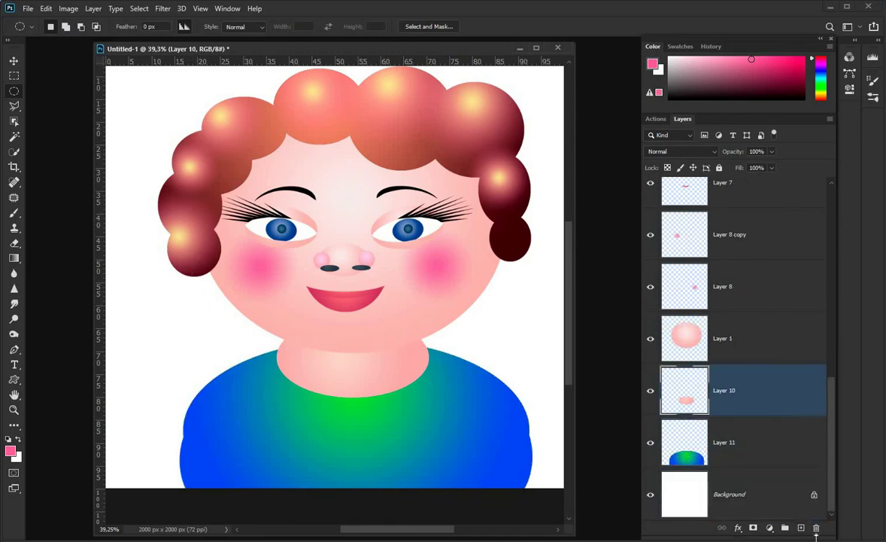
key("ctrl+shift+alt+n")
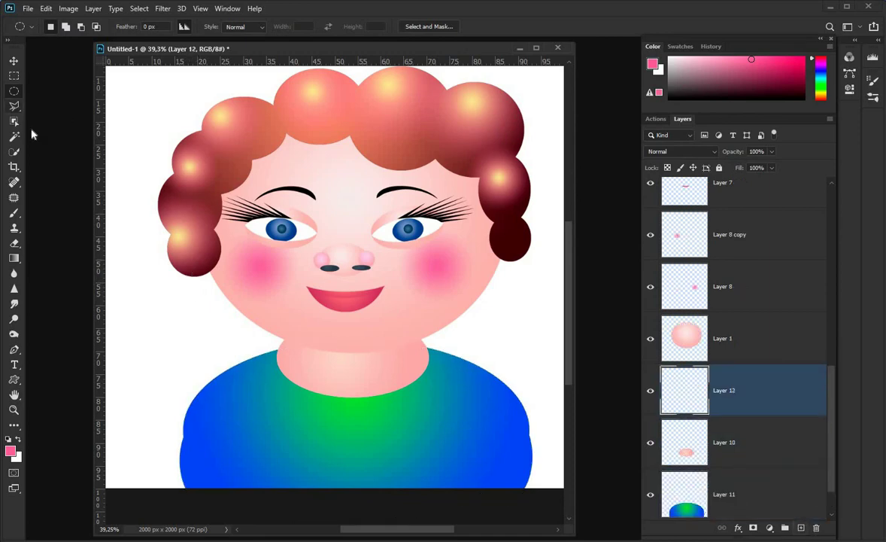
key("l")
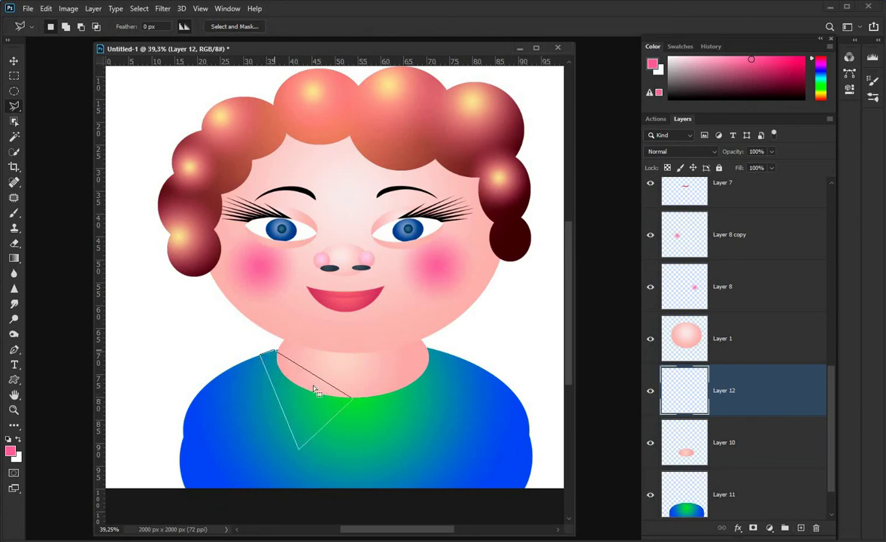
left_click(353, 399, "shift")
left_click(408, 448)
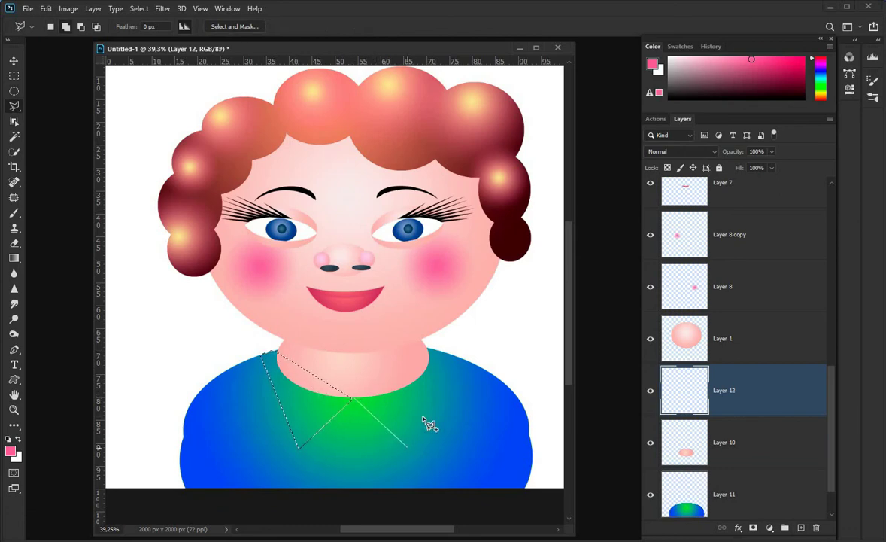
left_click(350, 397)
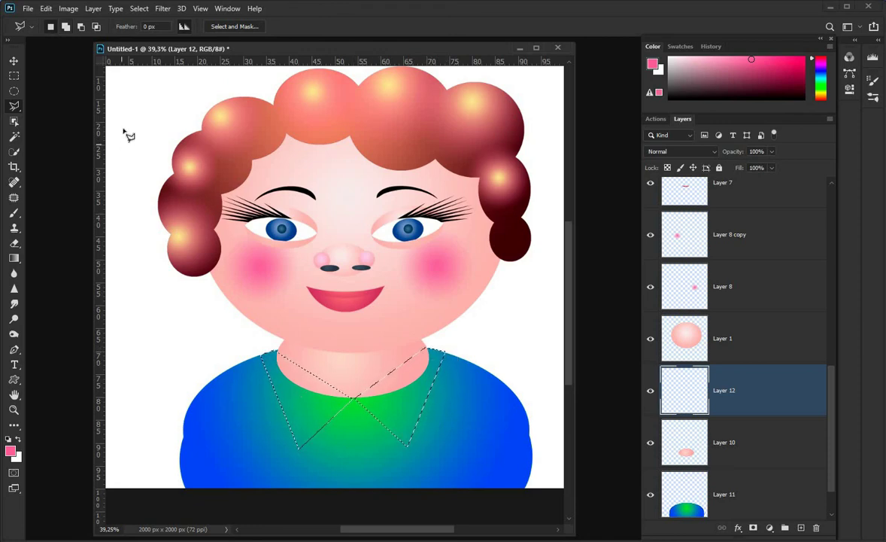
Fill the collar selection with white at 100% opacity in Normal mode, and deselect it
left_click(46, 9)
left_click(88, 190)
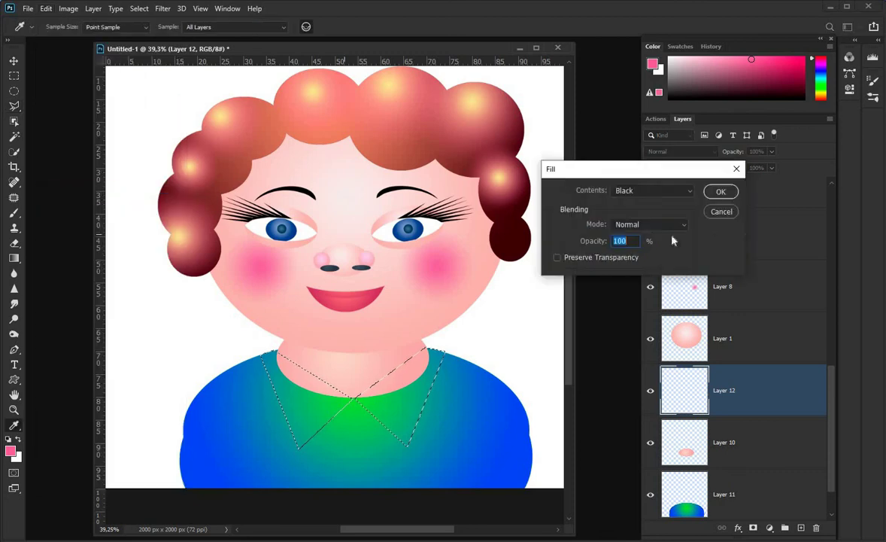
left_click(689, 192)
left_click(648, 301)
left_click(720, 192)
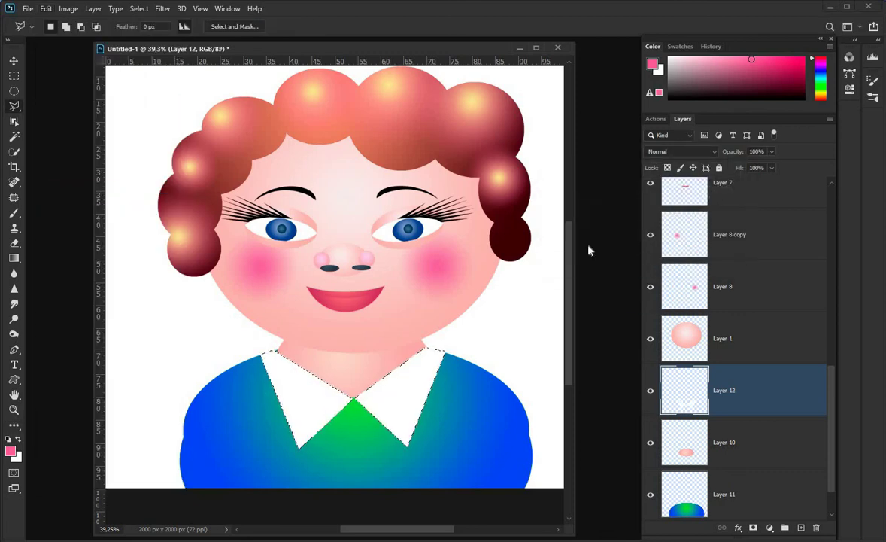
key("m")
scroll(485, 362, "down", 2)
scroll(828, 390, "down", 1)
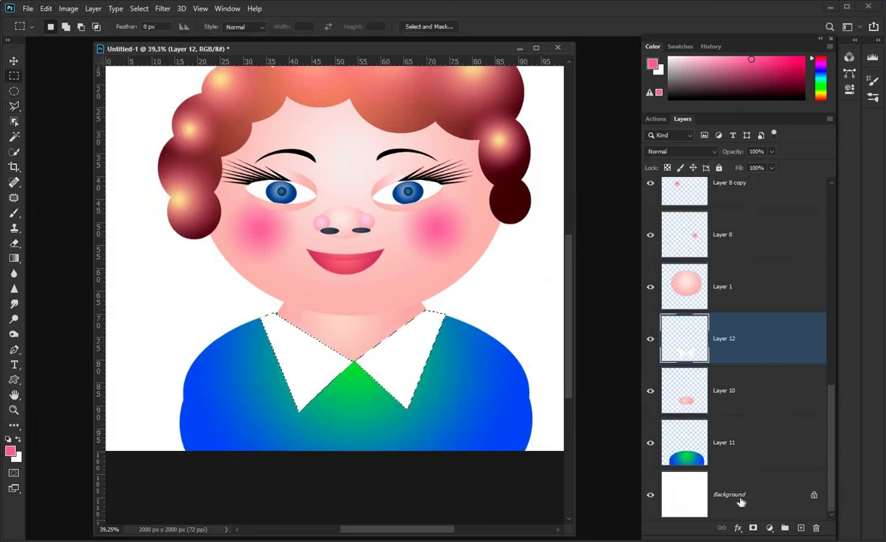
left_click(743, 493)
left_click(139, 8)
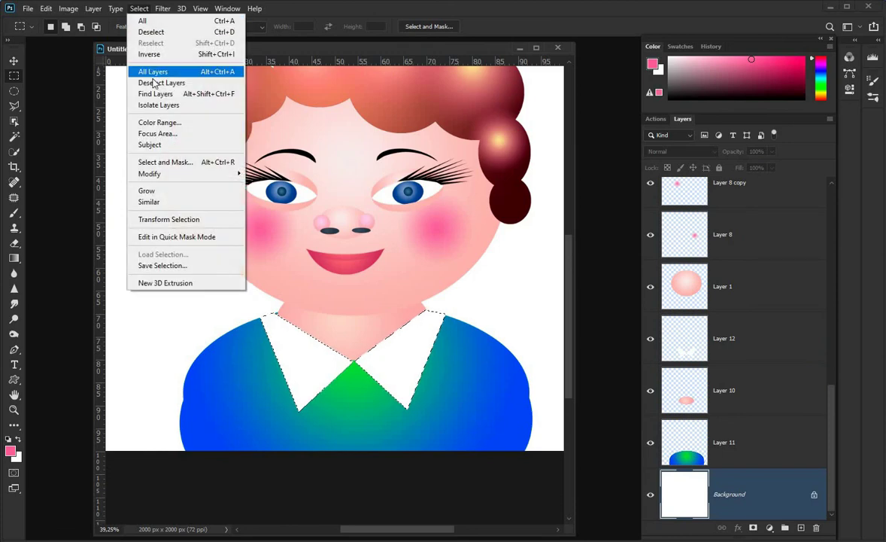
left_click(151, 32)
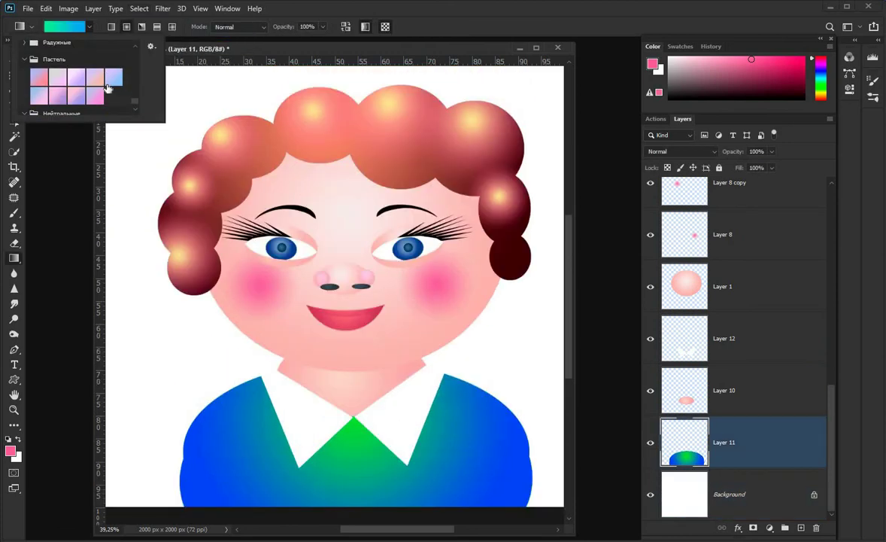
Create a new layer just above the Background and fill it with a reversed dark blue preset radial gradient, lighter at the centre
scroll(117, 84, "down", 3)
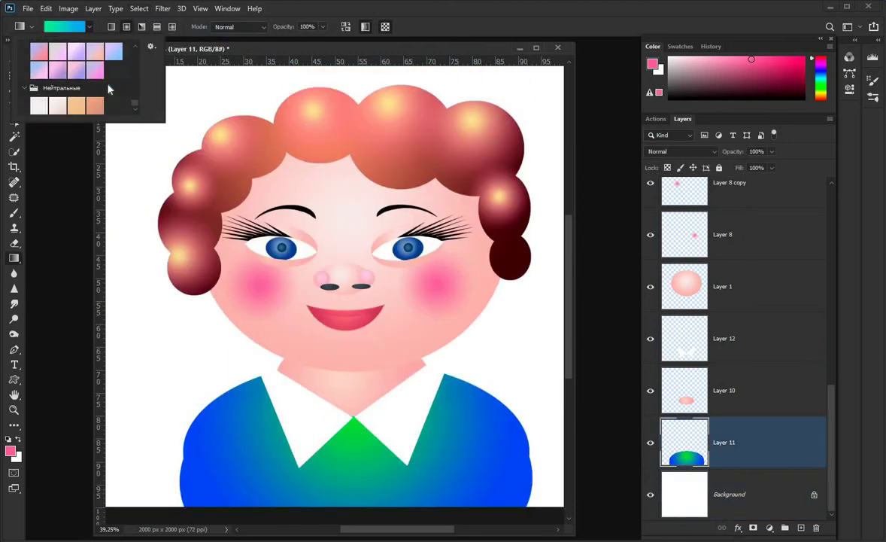
scroll(109, 89, "down", 5)
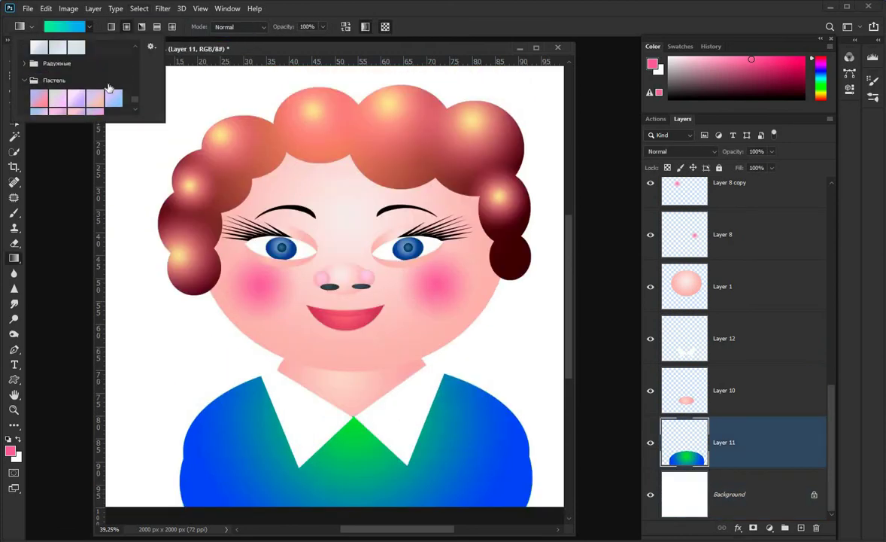
scroll(108, 89, "up", 4)
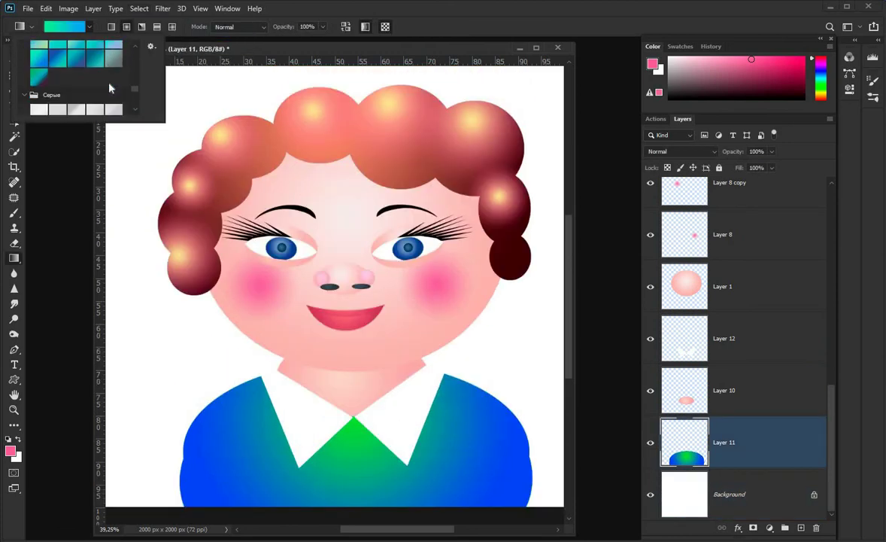
scroll(110, 88, "up", 5)
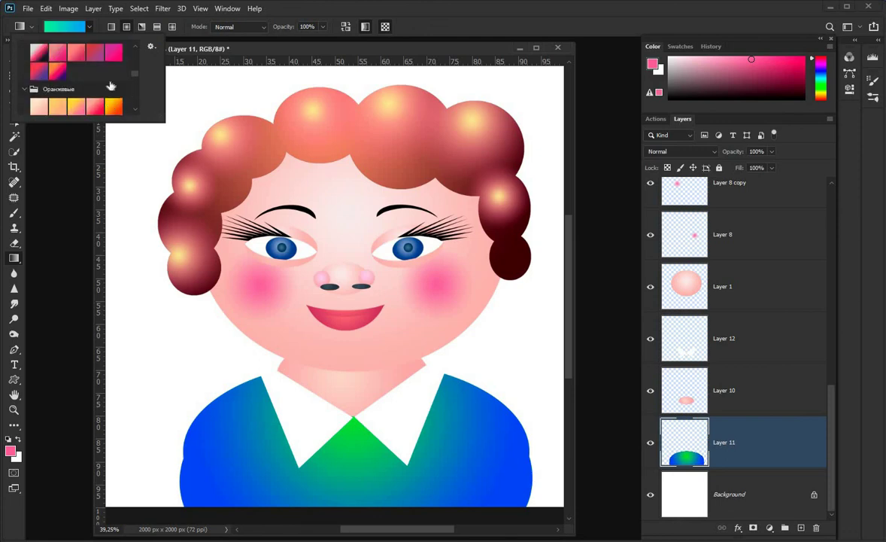
scroll(110, 88, "up", 3)
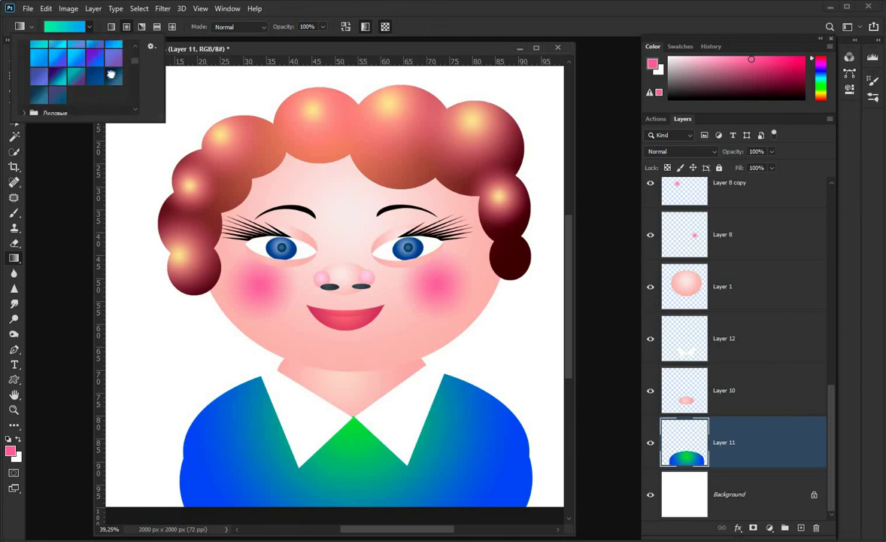
left_click(111, 75)
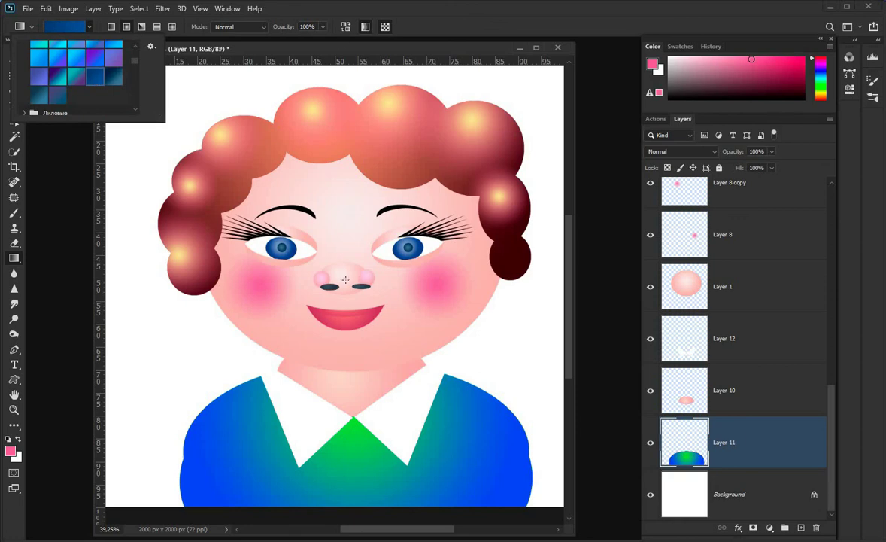
left_click(700, 494)
left_click(800, 527)
left_click_drag(304, 226, 400, 456)
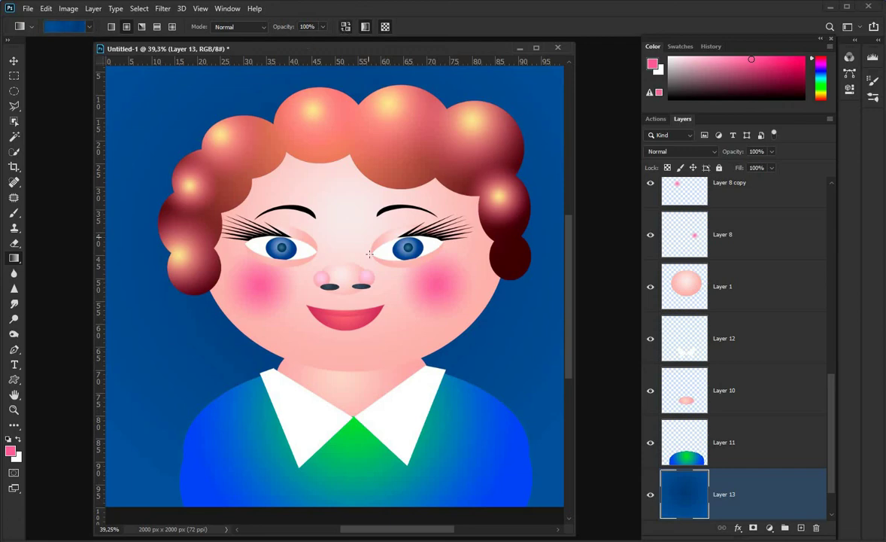
left_click_drag(370, 253, 513, 501)
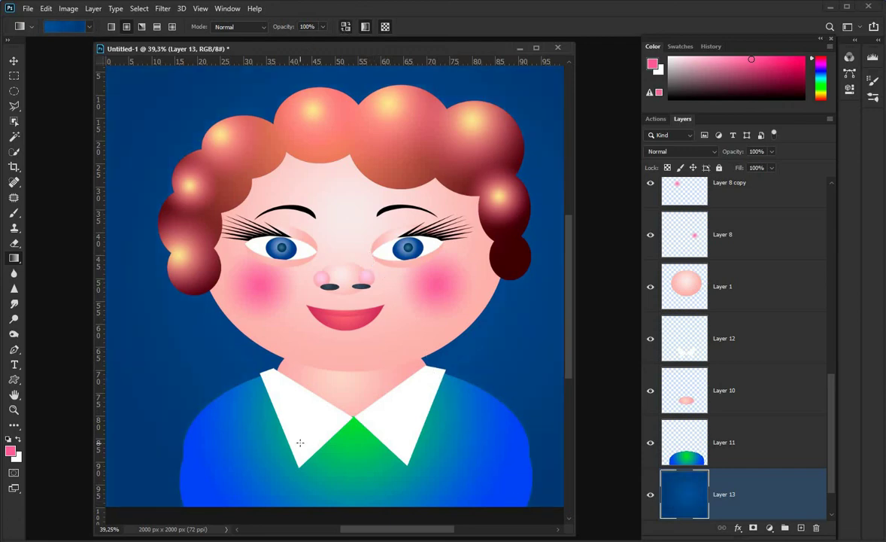
Shift the upper and lower lip pieces slightly down and to the right
left_click(15, 58)
mouse_move(342, 329)
left_mouse_down()
mouse_move(349, 318)
mouse_move(354, 327)
left_mouse_up()
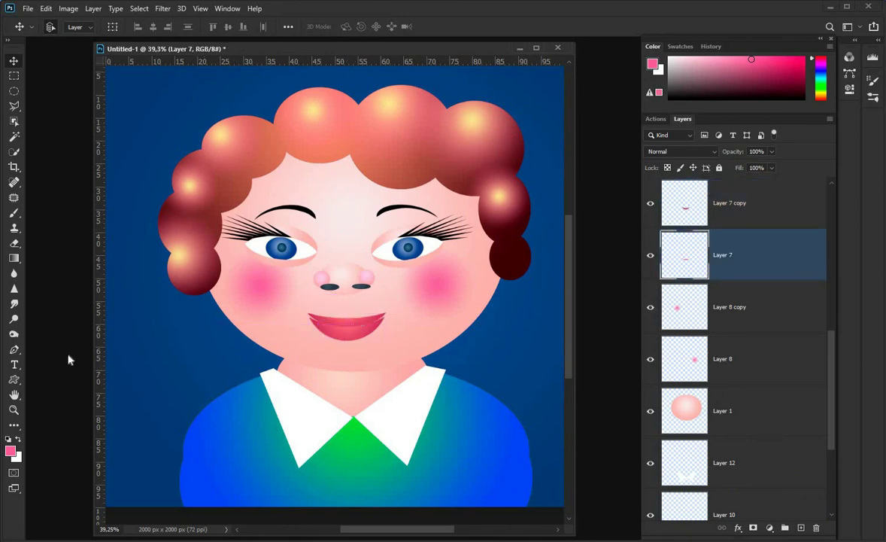
Free-transform the sweater layer, pulling both lower corners slightly outward and down to widen its base
left_click(510, 483)
key("ctrl+t")
left_click_drag(537, 519, 539, 521)
left_click_drag(181, 505, 169, 512)
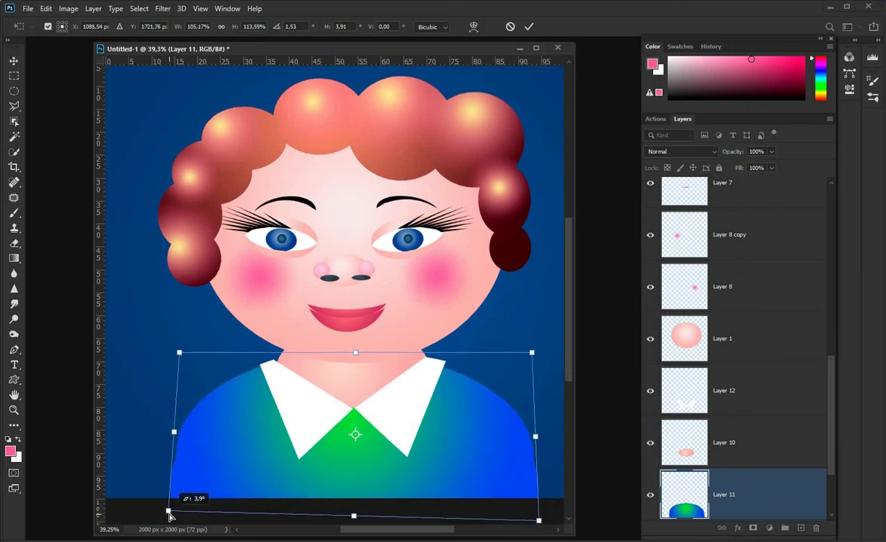
key("Return")
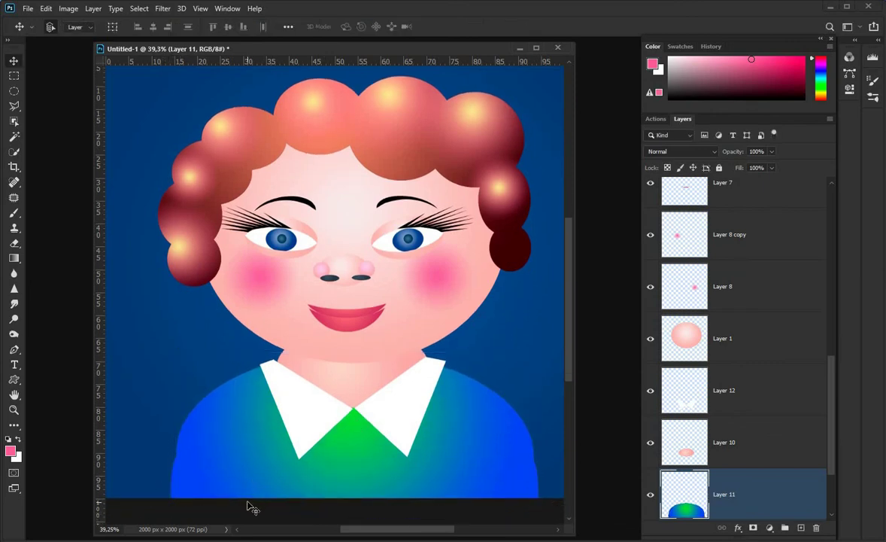